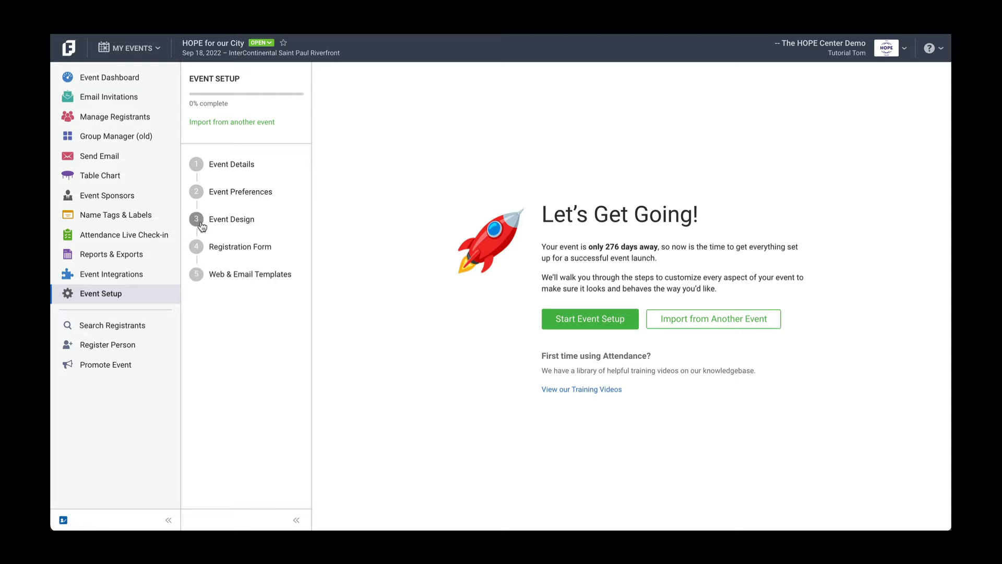
{"action": "left_click", "coordinate": [239, 126]}
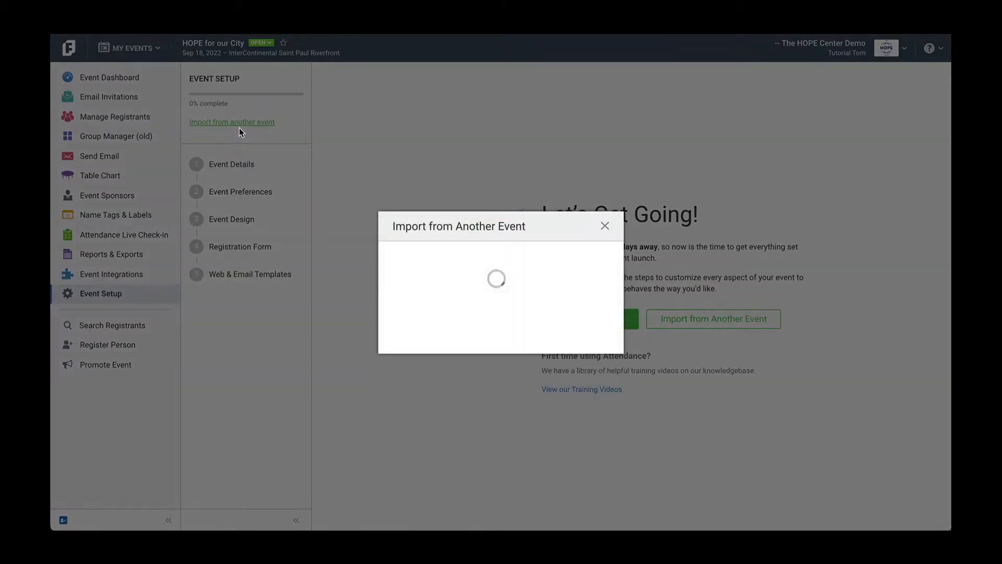
{"action": "left_click", "coordinate": [438, 248]}
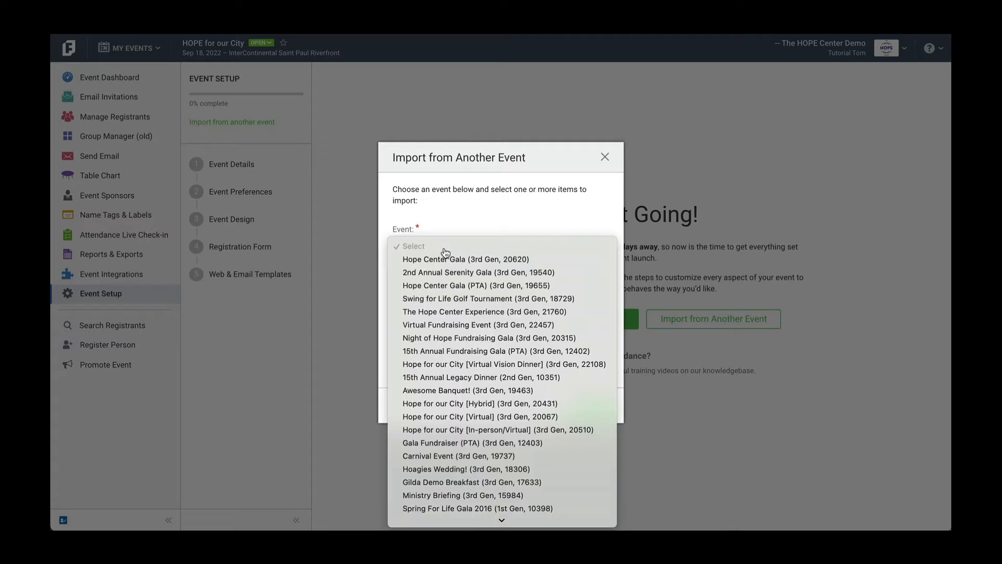
{"action": "left_click", "coordinate": [455, 259]}
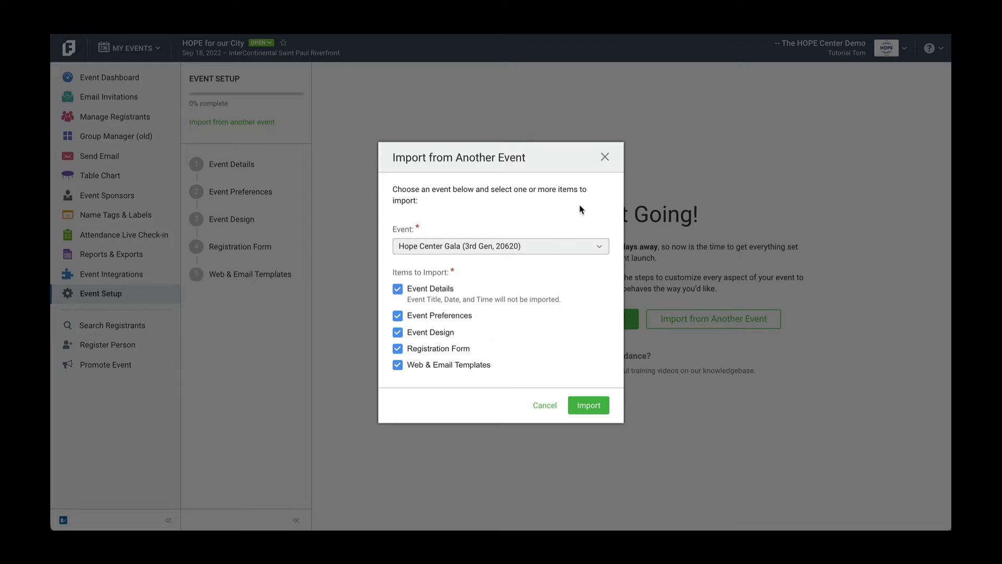
{"action": "left_click", "coordinate": [605, 157]}
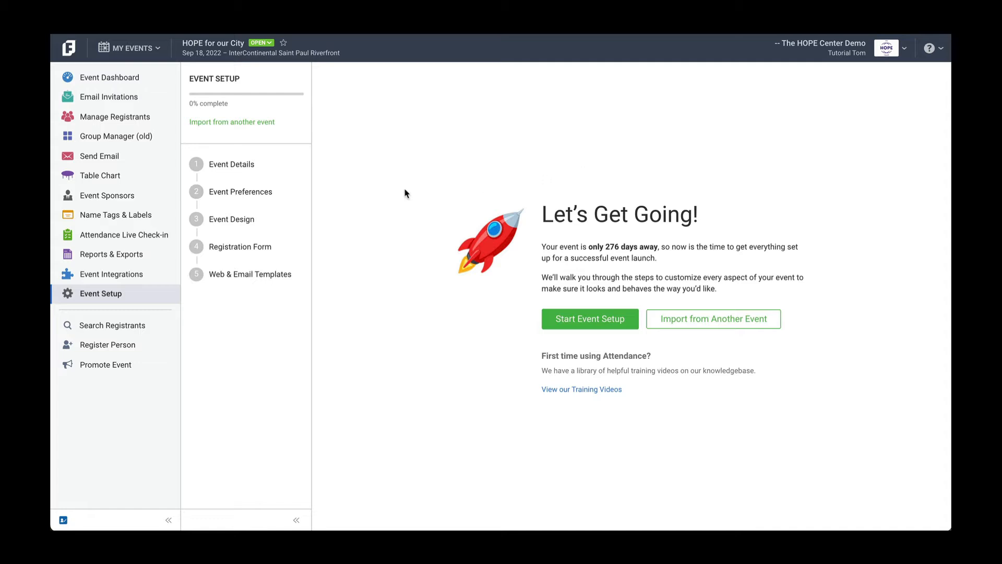
Step: In Event Details, set the displayed event date to "September 18, 2022 & <br>" followed by "September 19, 2022" on a new line
{"action": "left_click", "coordinate": [237, 167]}
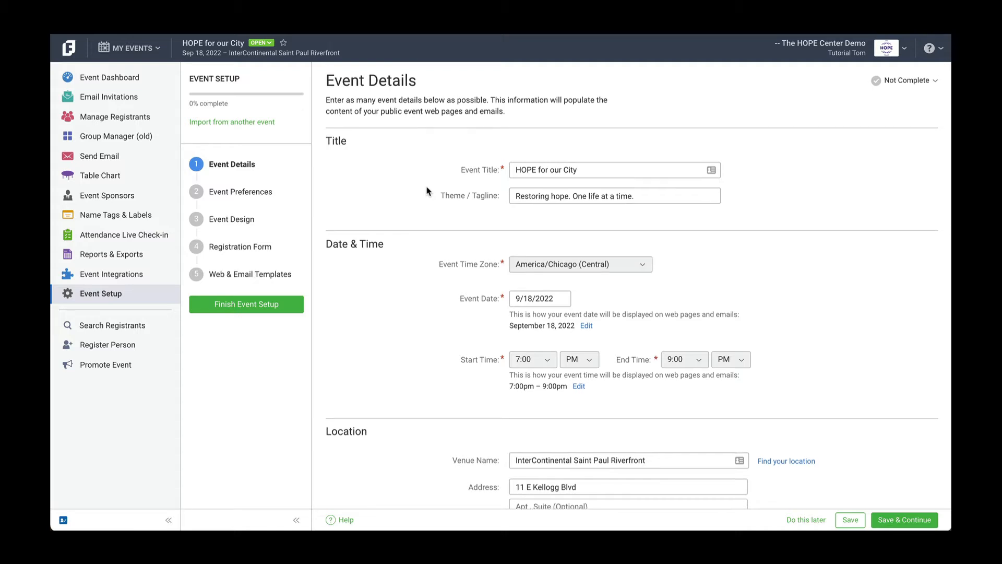
{"action": "scroll", "coordinate": [427, 191], "scroll_direction": "down", "scroll_amount": 3}
{"action": "scroll", "coordinate": [426, 191], "scroll_direction": "down", "scroll_amount": 1}
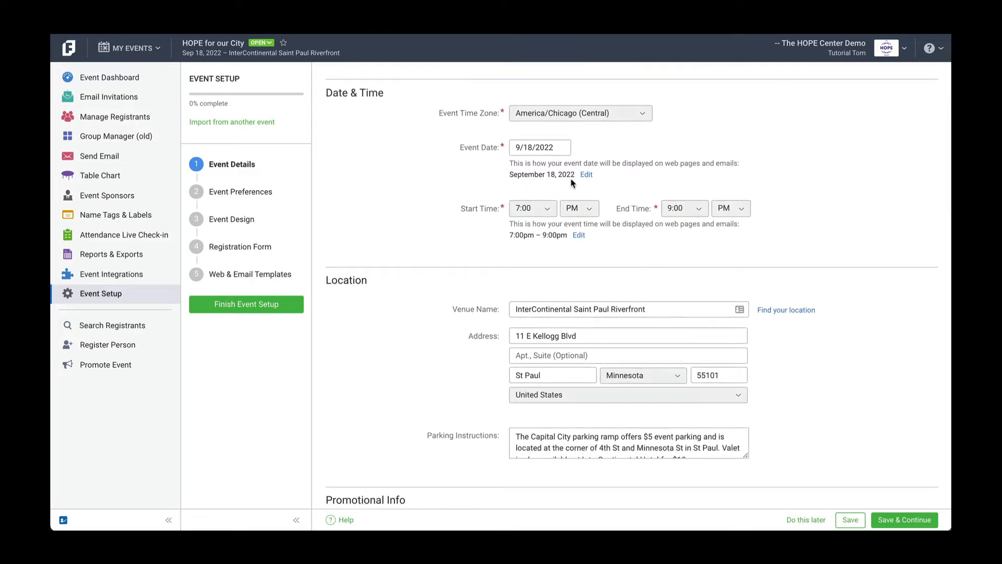
{"action": "left_click", "coordinate": [586, 177]}
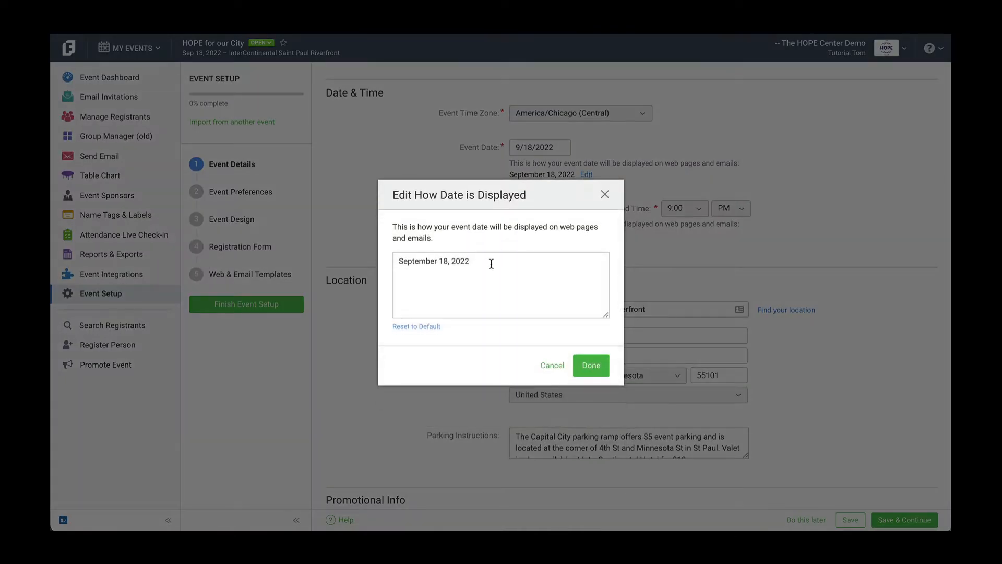
{"action": "left_click", "coordinate": [491, 264]}
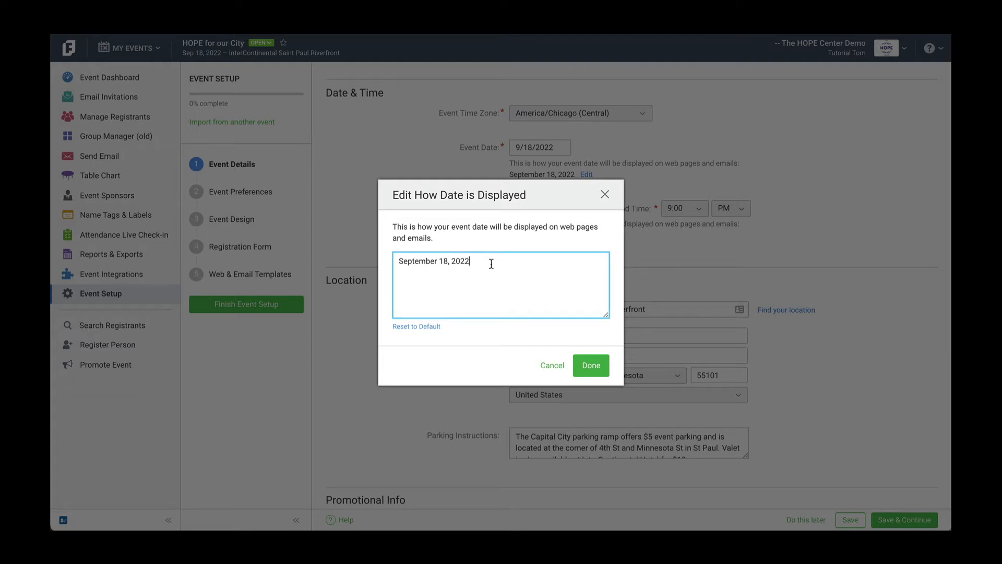
{"action": "type", "text": "& "}
{"action": "type", "text": "<br>"}
{"action": "type", "text": "Sept"}
{"action": "type", "text": "ember 19, 2"}
{"action": "type", "text": "022"}
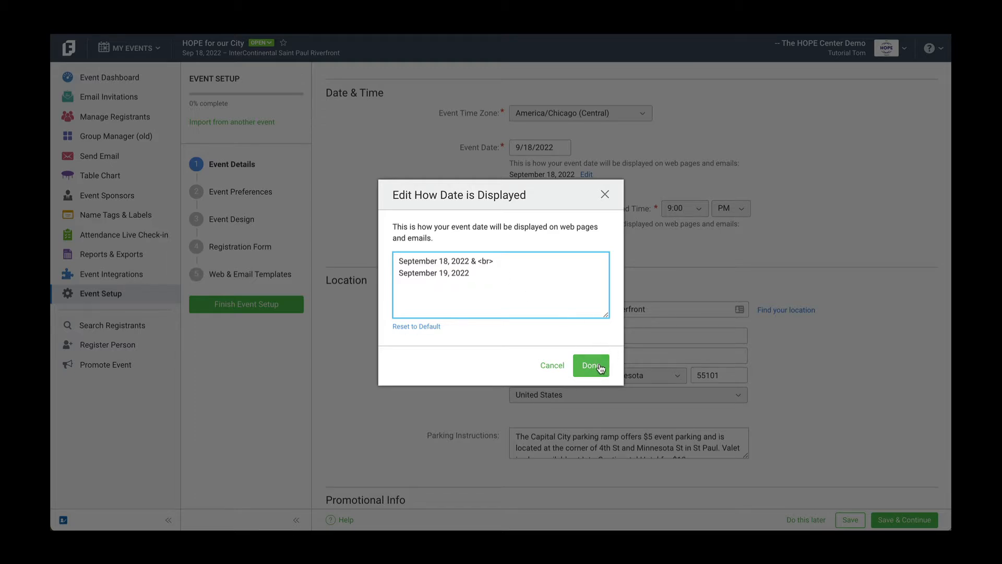
{"action": "left_click", "coordinate": [600, 367]}
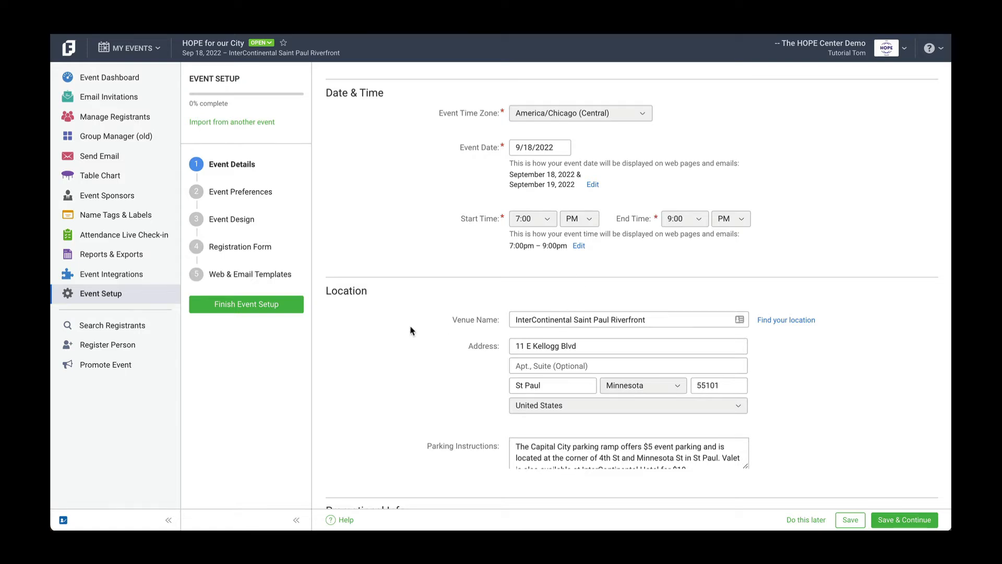
Step: Review the remaining event details from location through meal choices, then save them and continue to the event preferences
{"action": "scroll", "coordinate": [411, 331], "scroll_direction": "down", "scroll_amount": 2}
{"action": "scroll", "coordinate": [411, 330], "scroll_direction": "down", "scroll_amount": 5}
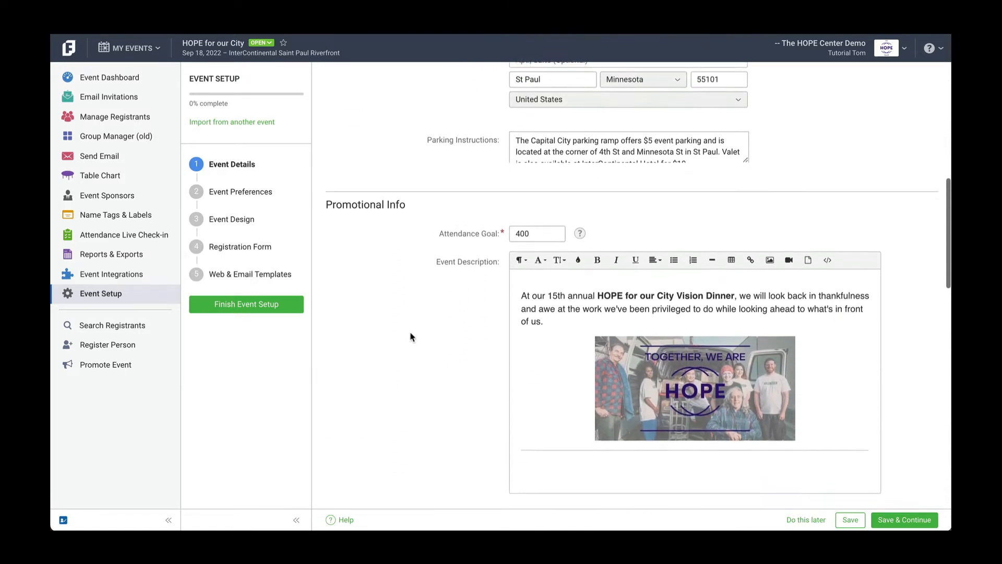
{"action": "scroll", "coordinate": [411, 335], "scroll_direction": "down", "scroll_amount": 1}
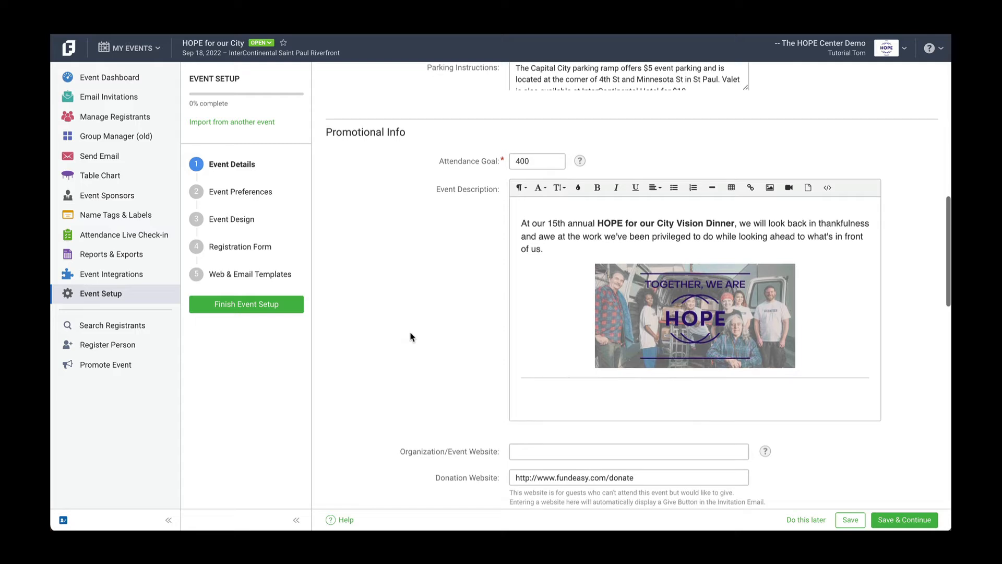
{"action": "scroll", "coordinate": [411, 337], "scroll_direction": "down", "scroll_amount": 1}
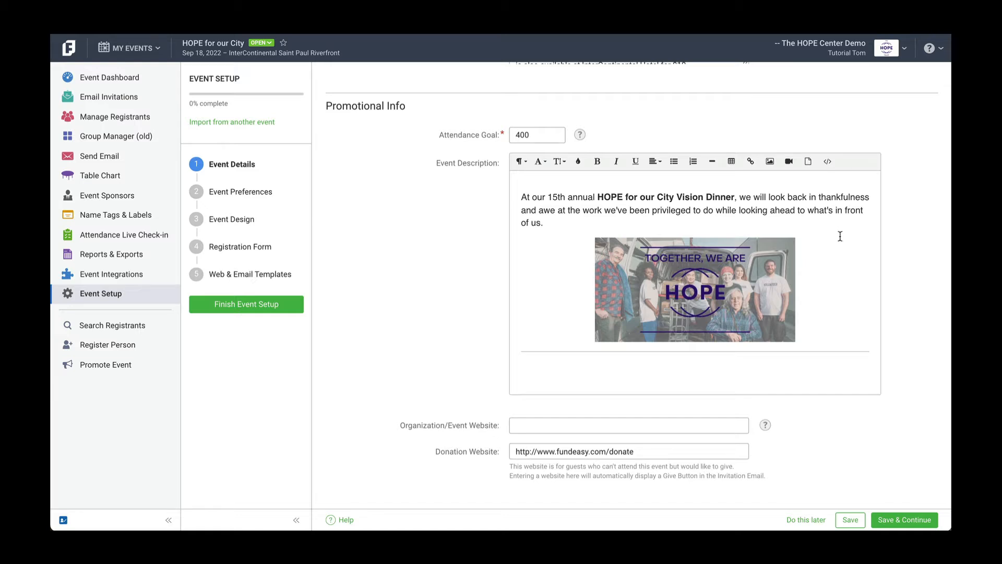
{"action": "scroll", "coordinate": [893, 245], "scroll_direction": "down", "scroll_amount": 2}
{"action": "scroll", "coordinate": [893, 245], "scroll_direction": "down", "scroll_amount": 5}
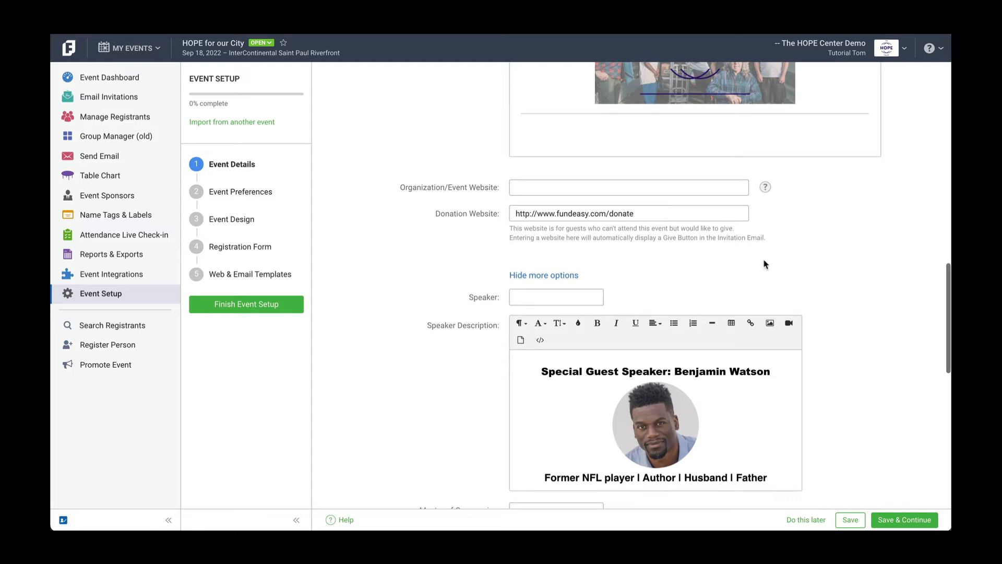
{"action": "triple_click", "coordinate": [649, 213]}
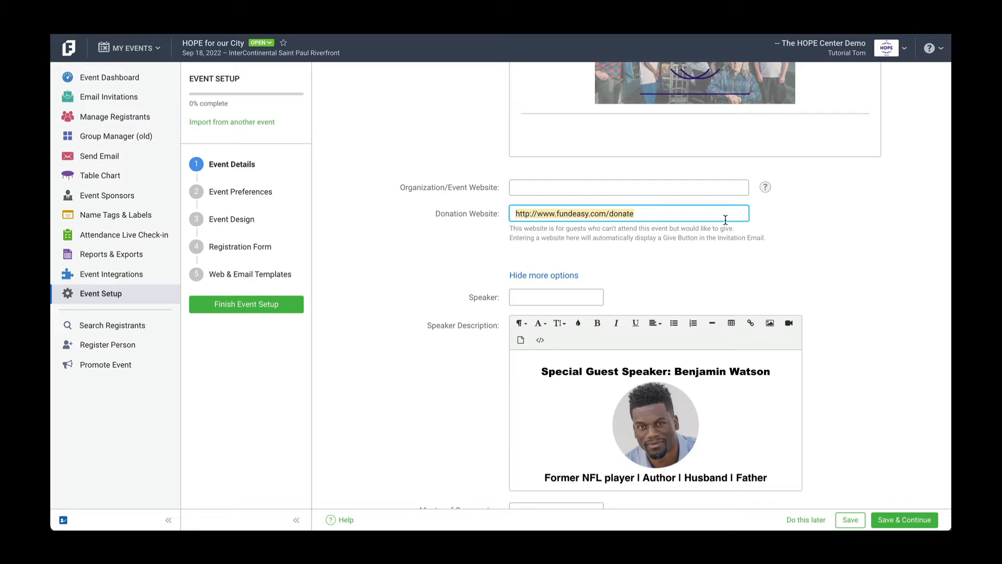
{"action": "left_click", "coordinate": [816, 226]}
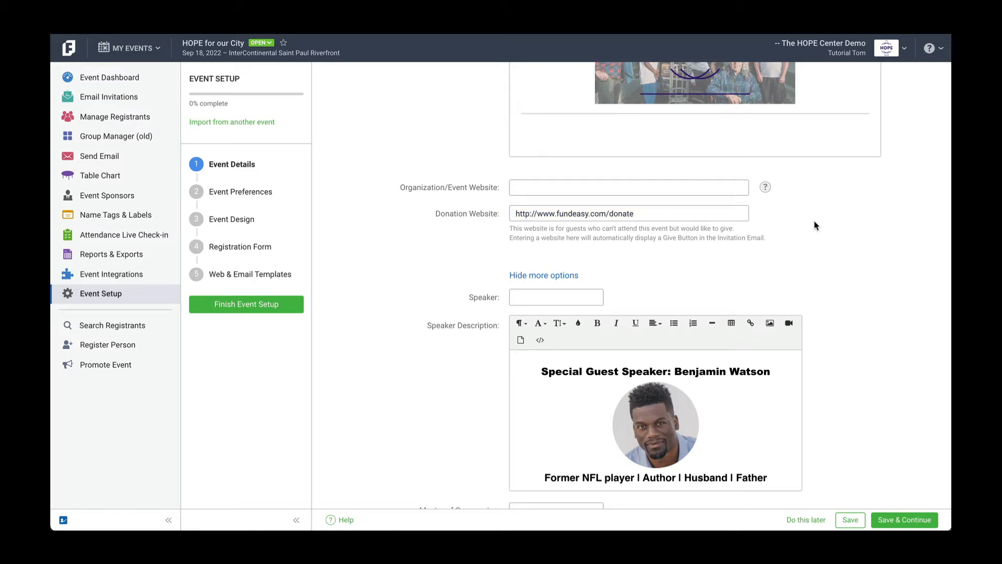
{"action": "scroll", "coordinate": [816, 226], "scroll_direction": "down", "scroll_amount": 3}
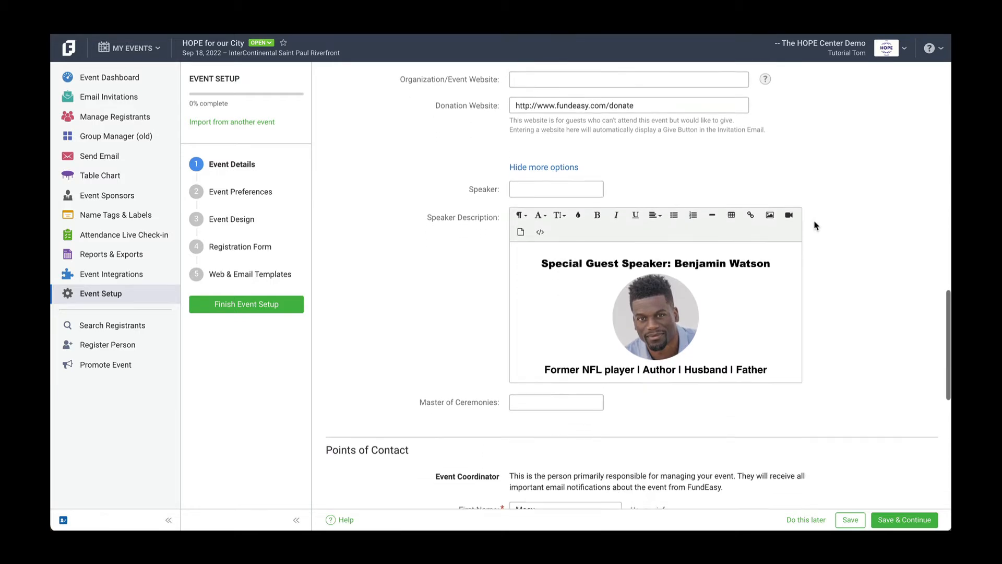
{"action": "scroll", "coordinate": [816, 226], "scroll_direction": "down", "scroll_amount": 5}
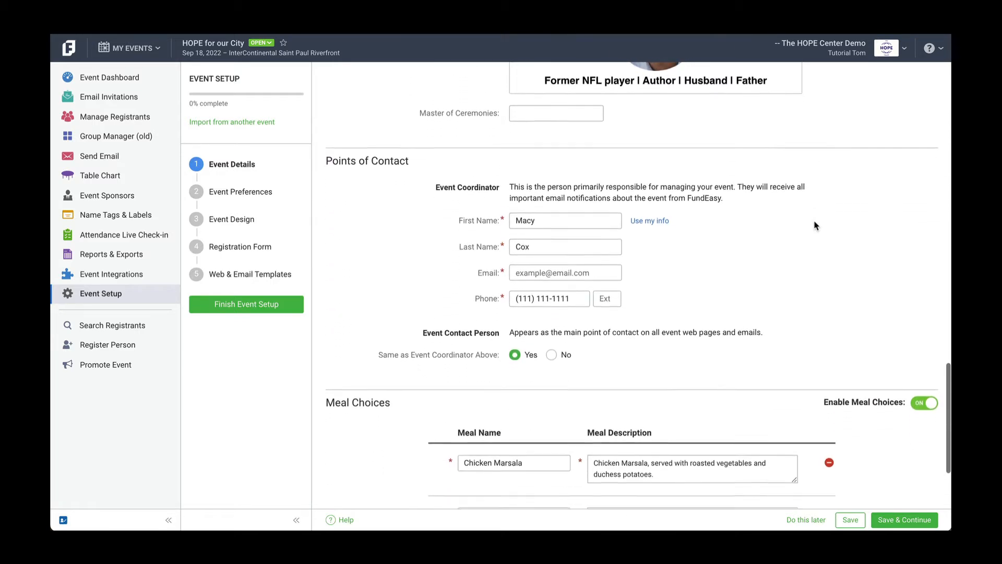
{"action": "scroll", "coordinate": [816, 225], "scroll_direction": "down", "scroll_amount": 1}
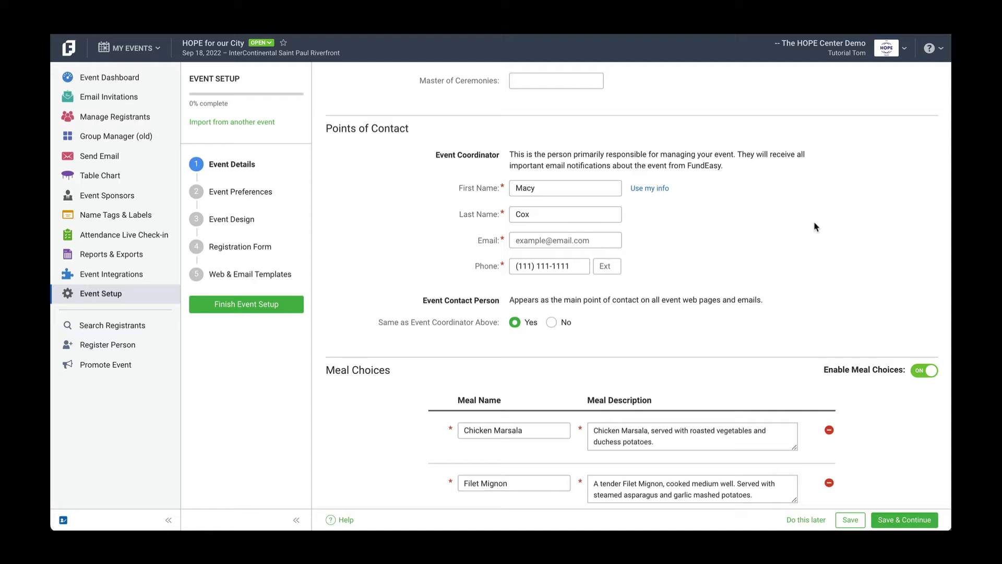
{"action": "scroll", "coordinate": [770, 337], "scroll_direction": "down", "scroll_amount": 3}
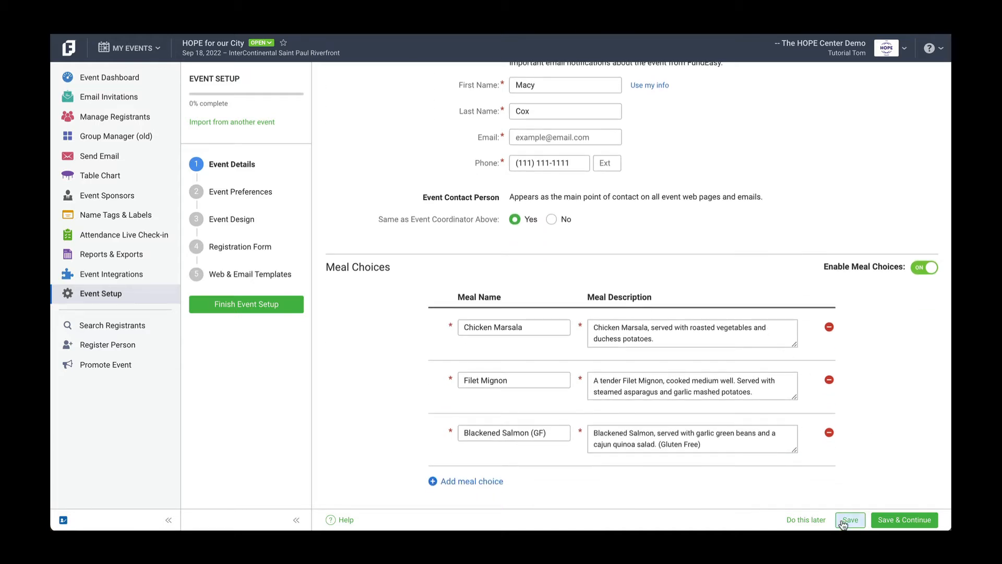
{"action": "left_click", "coordinate": [888, 523]}
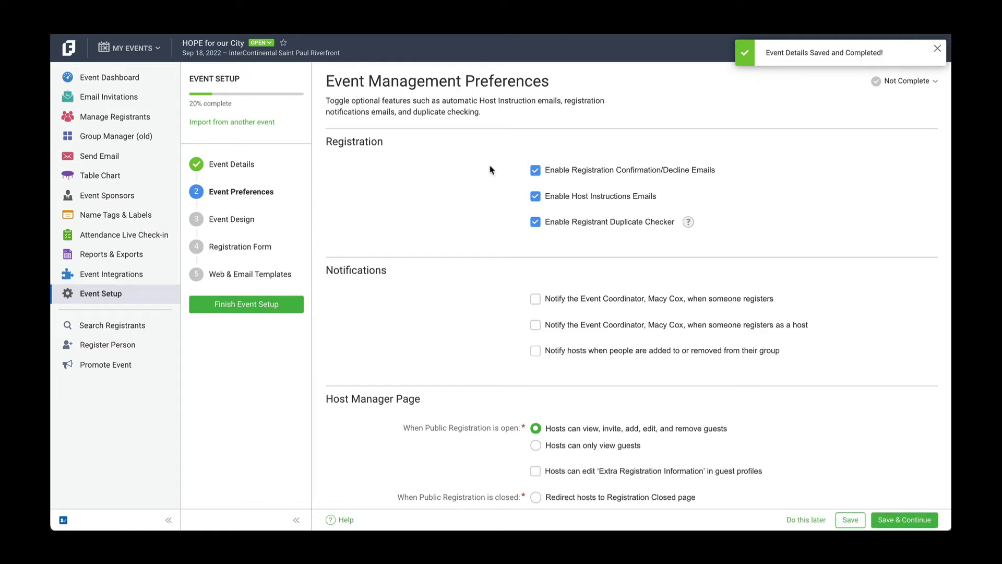
Step: Enable coordinator notifications when someone registers, limit hosts to viewing guests when public registration is closed, and save and continue
{"action": "scroll", "coordinate": [491, 170], "scroll_direction": "down", "scroll_amount": 1}
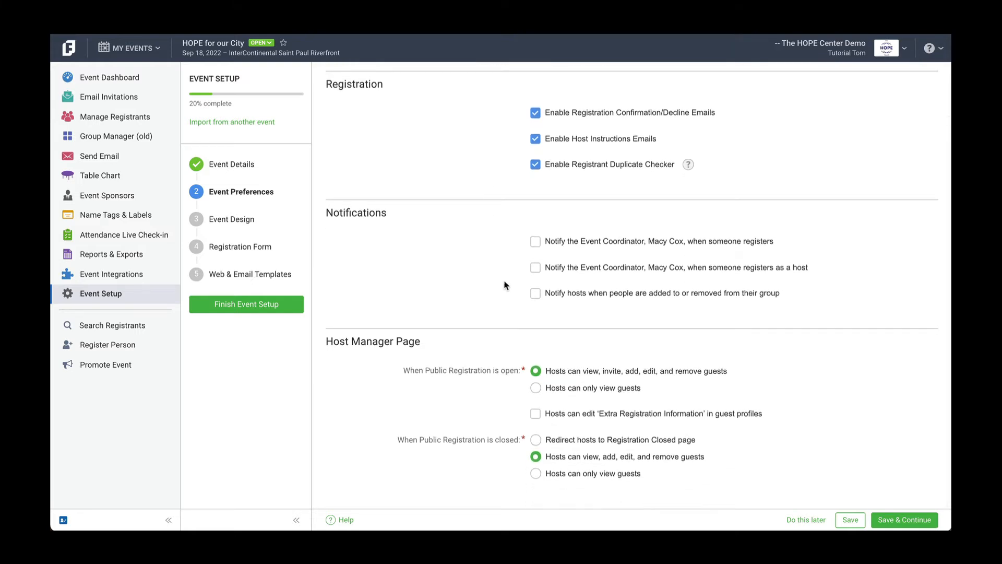
{"action": "left_click", "coordinate": [536, 242]}
{"action": "left_click", "coordinate": [536, 474]}
{"action": "left_click", "coordinate": [888, 520]}
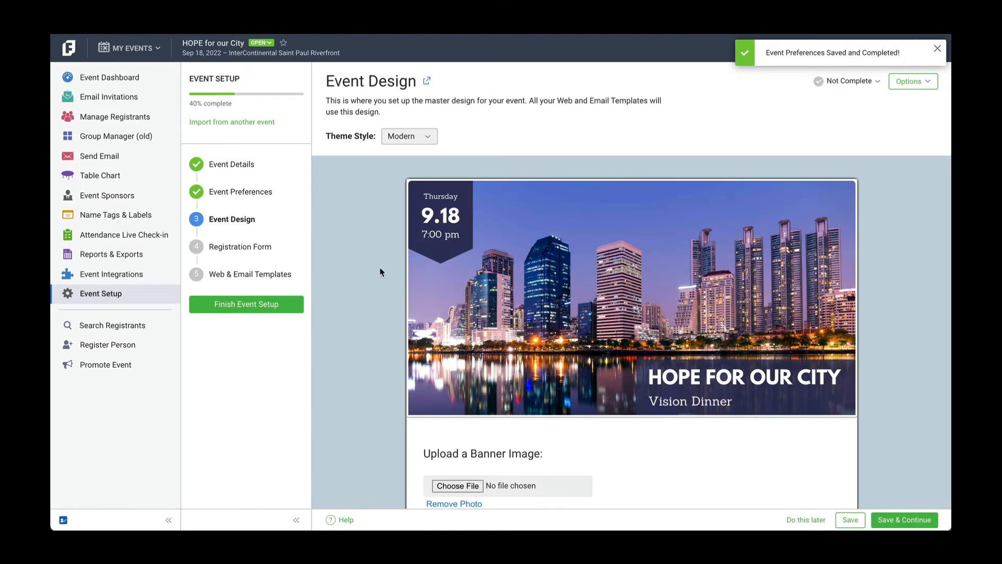
Step: Examine the Event Design page's banner image uploads, Facebook banner and color palette options
{"action": "scroll", "coordinate": [381, 263], "scroll_direction": "down", "scroll_amount": 3}
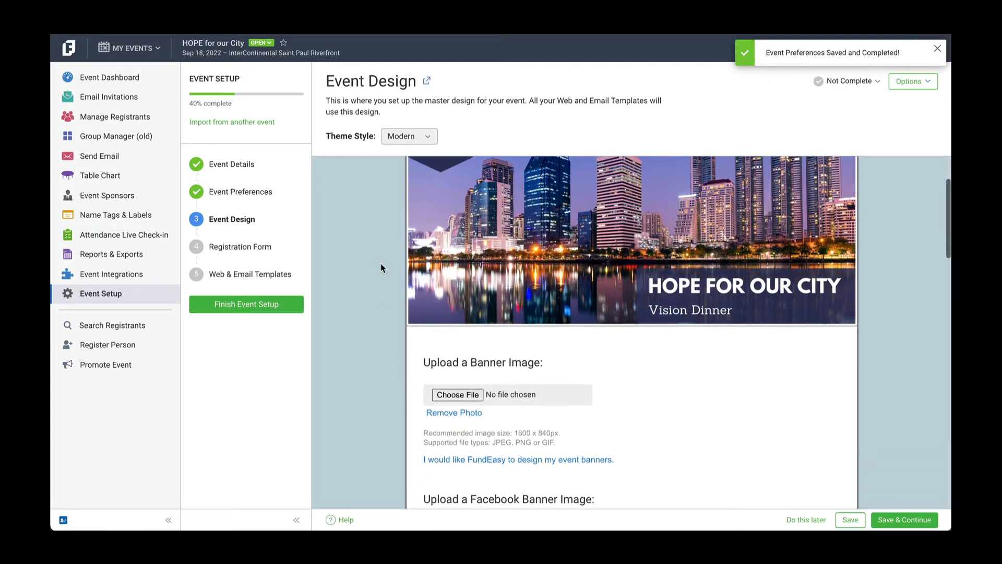
{"action": "scroll", "coordinate": [381, 264], "scroll_direction": "down", "scroll_amount": 5}
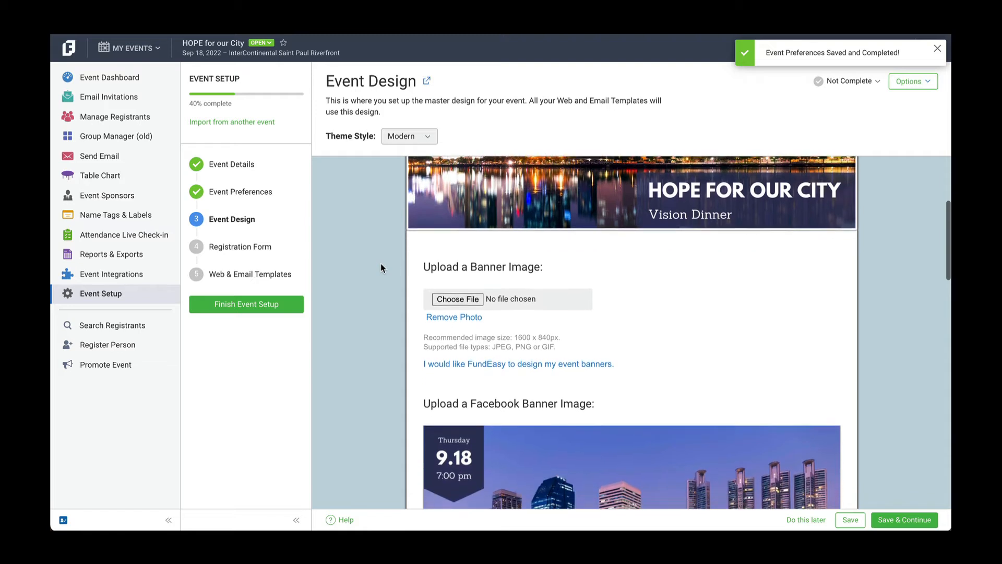
{"action": "scroll", "coordinate": [380, 263], "scroll_direction": "down", "scroll_amount": 10}
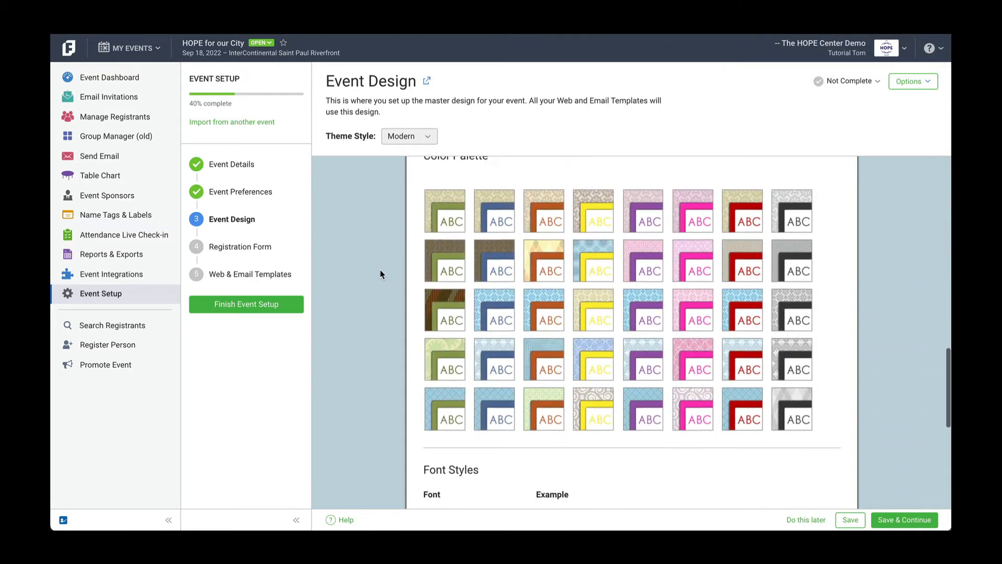
{"action": "scroll", "coordinate": [380, 269], "scroll_direction": "up", "scroll_amount": 7}
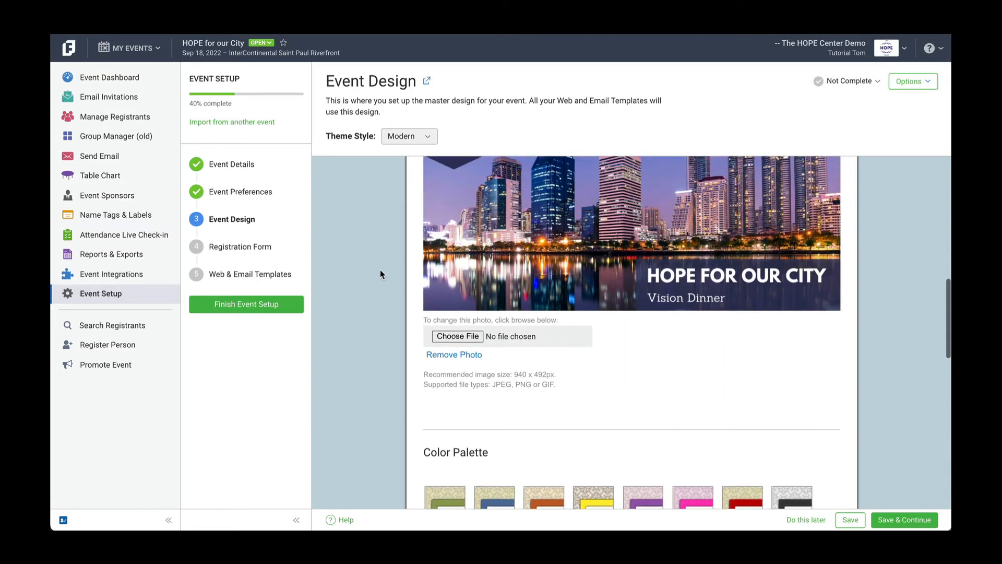
{"action": "scroll", "coordinate": [411, 339], "scroll_direction": "up", "scroll_amount": 4}
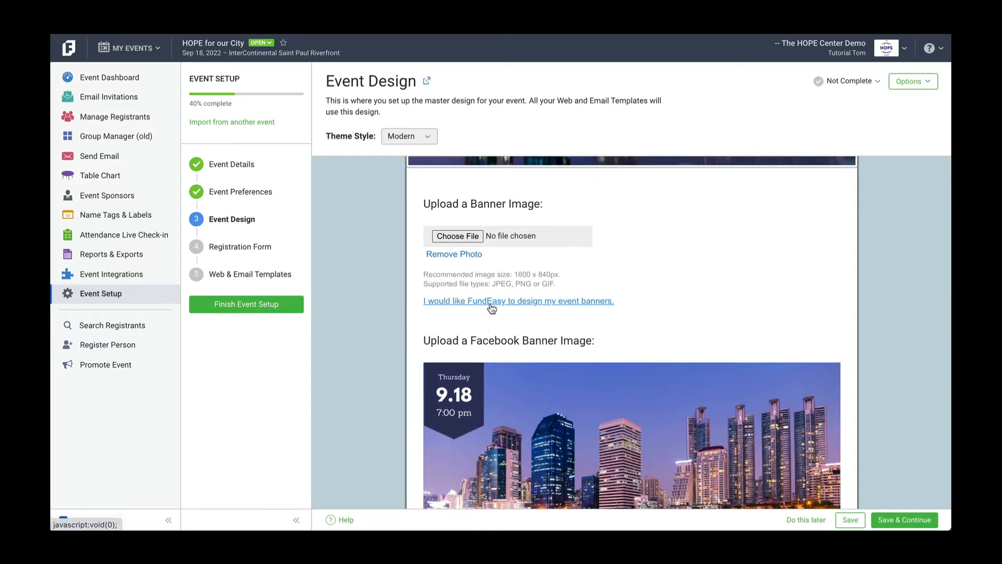
Step: Open the Registration Form setup and review its attendee, meal, spouse, contact, additional people and event information fields
{"action": "left_click", "coordinate": [271, 248]}
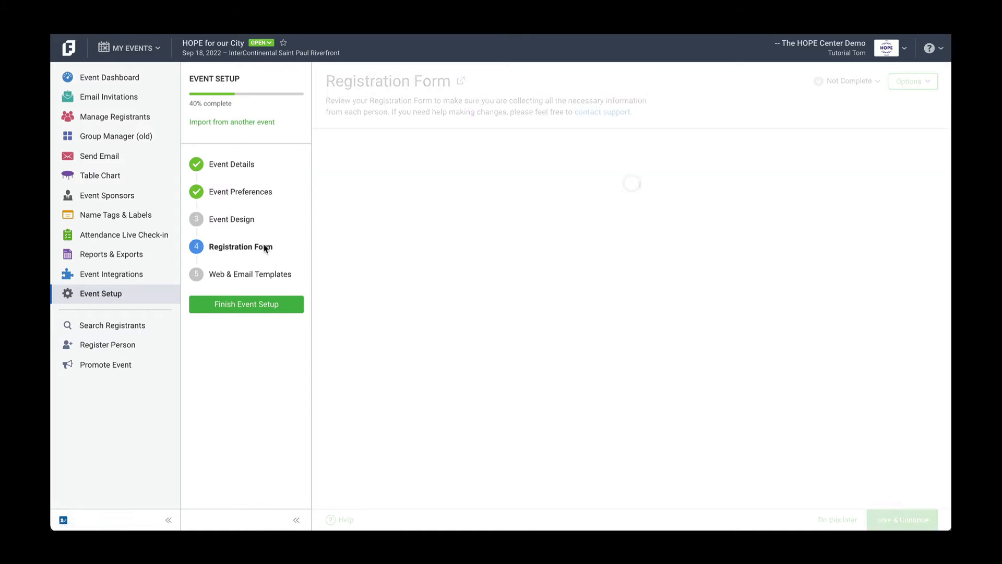
{"action": "scroll", "coordinate": [370, 278], "scroll_direction": "down", "scroll_amount": 7}
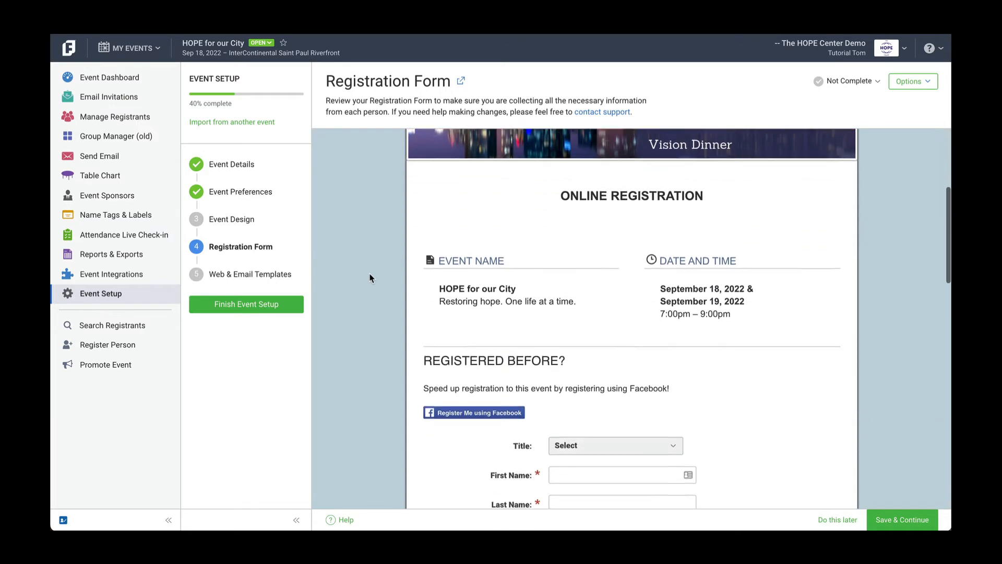
{"action": "scroll", "coordinate": [369, 277], "scroll_direction": "down", "scroll_amount": 4}
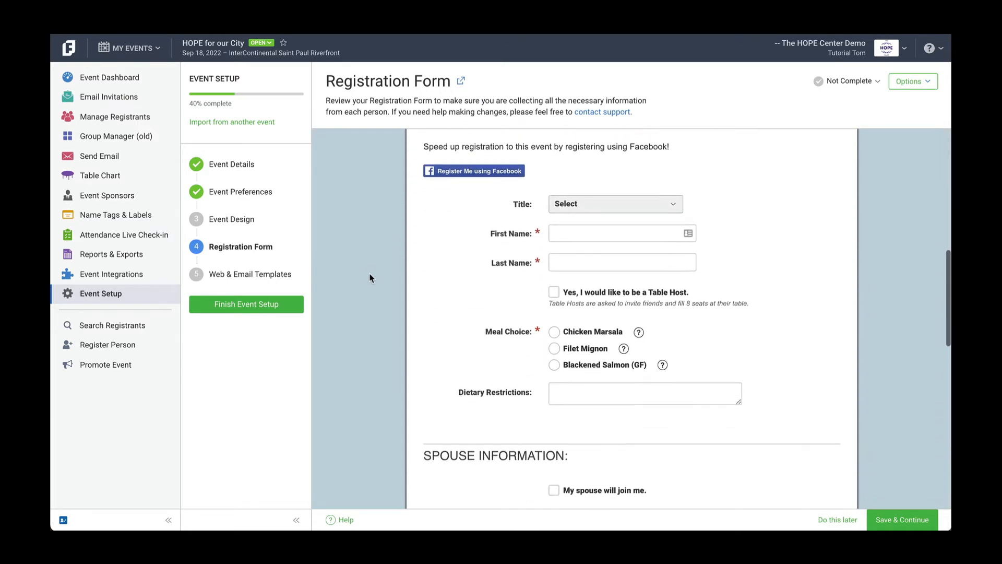
{"action": "scroll", "coordinate": [369, 281], "scroll_direction": "down", "scroll_amount": 6}
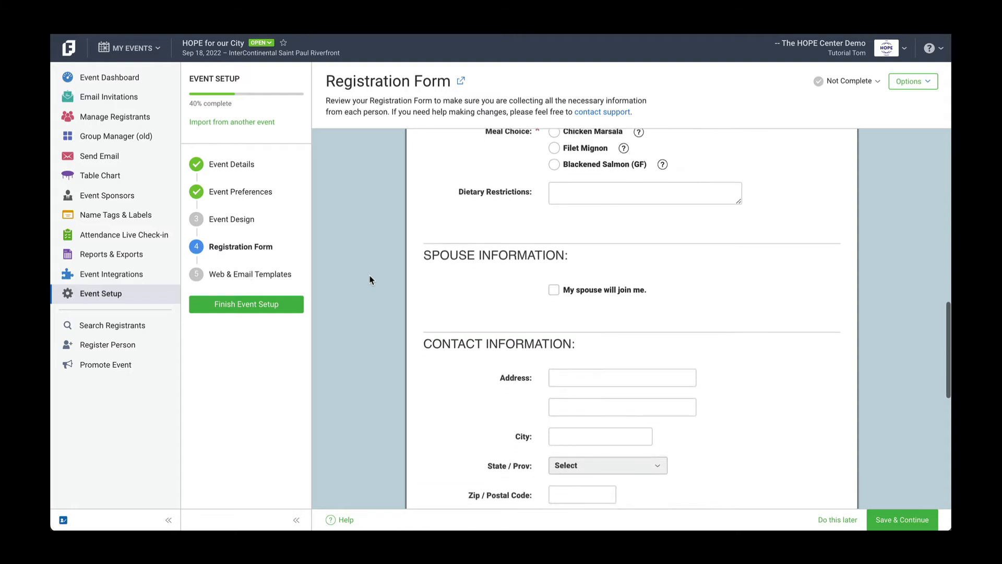
{"action": "scroll", "coordinate": [370, 281], "scroll_direction": "down", "scroll_amount": 5}
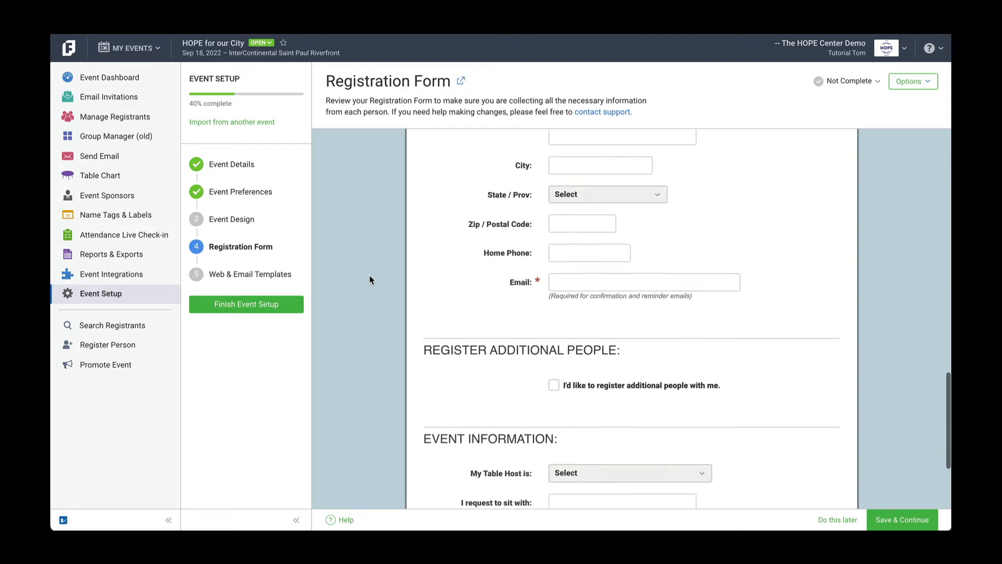
{"action": "scroll", "coordinate": [370, 280], "scroll_direction": "down", "scroll_amount": 1}
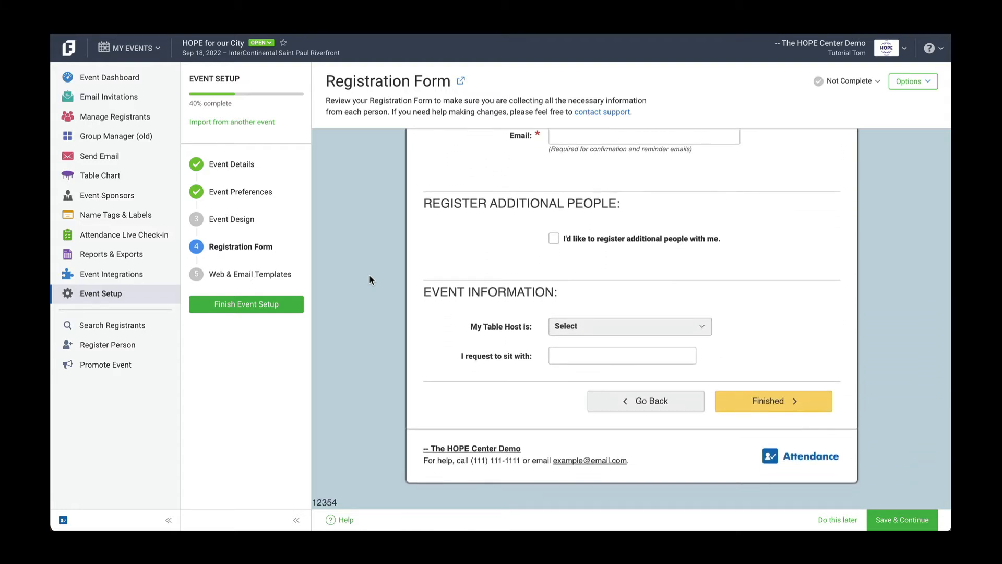
{"action": "scroll", "coordinate": [370, 281], "scroll_direction": "up", "scroll_amount": 5}
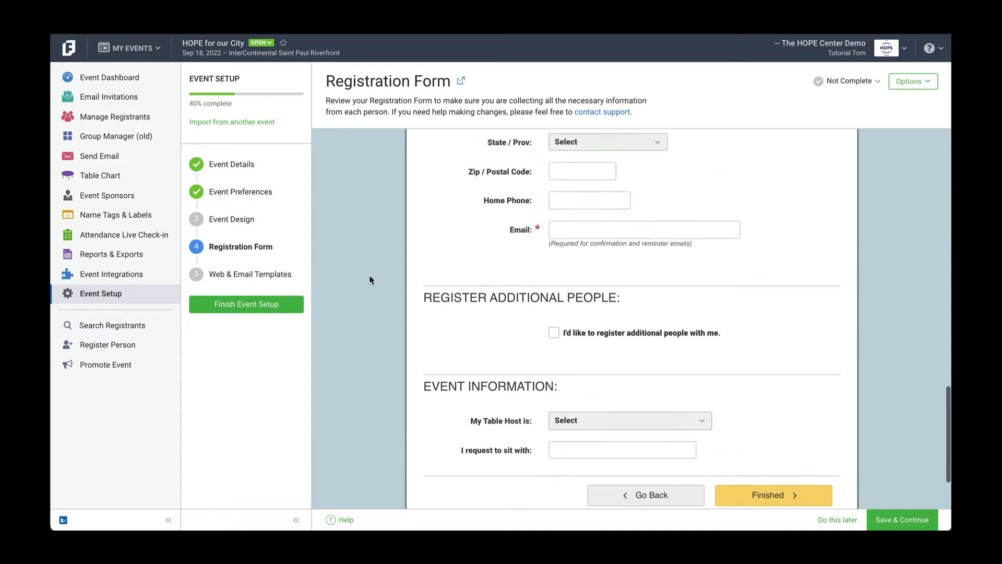
Step: Open the registration form's fields for editing
{"action": "scroll", "coordinate": [370, 281], "scroll_direction": "up", "scroll_amount": 6}
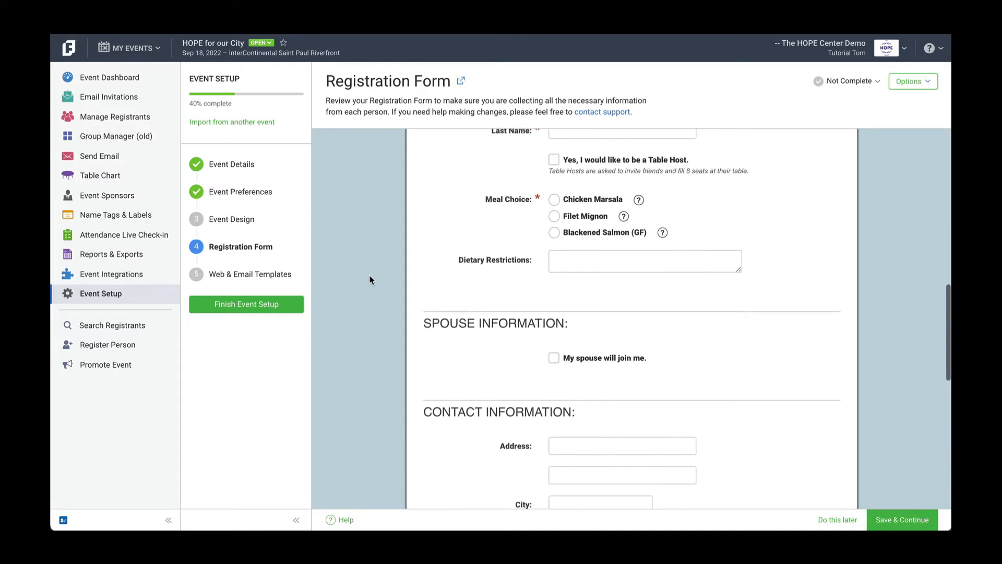
{"action": "scroll", "coordinate": [370, 281], "scroll_direction": "up", "scroll_amount": 3}
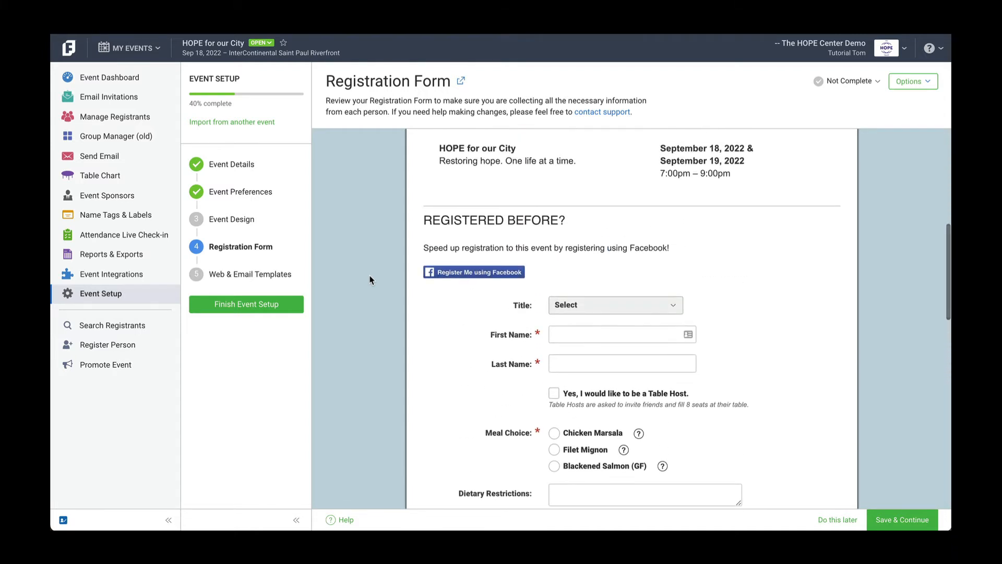
{"action": "left_click", "coordinate": [916, 81]}
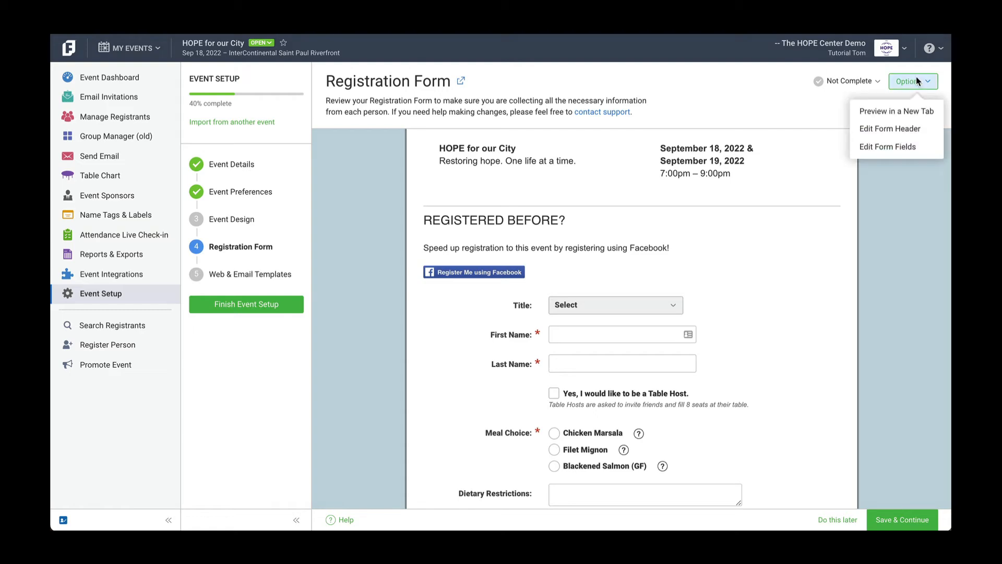
{"action": "left_click", "coordinate": [911, 146]}
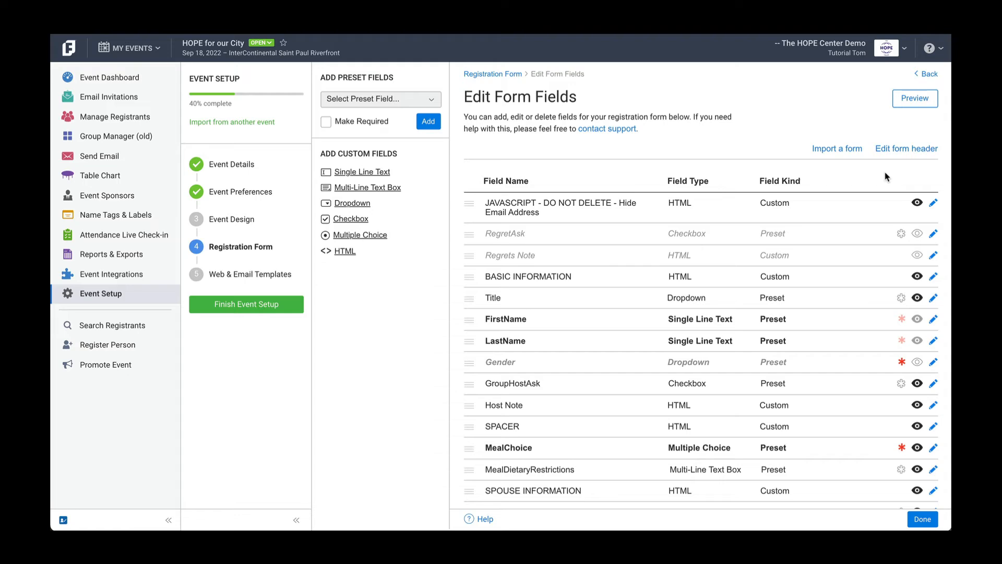
{"action": "left_click", "coordinate": [837, 149]}
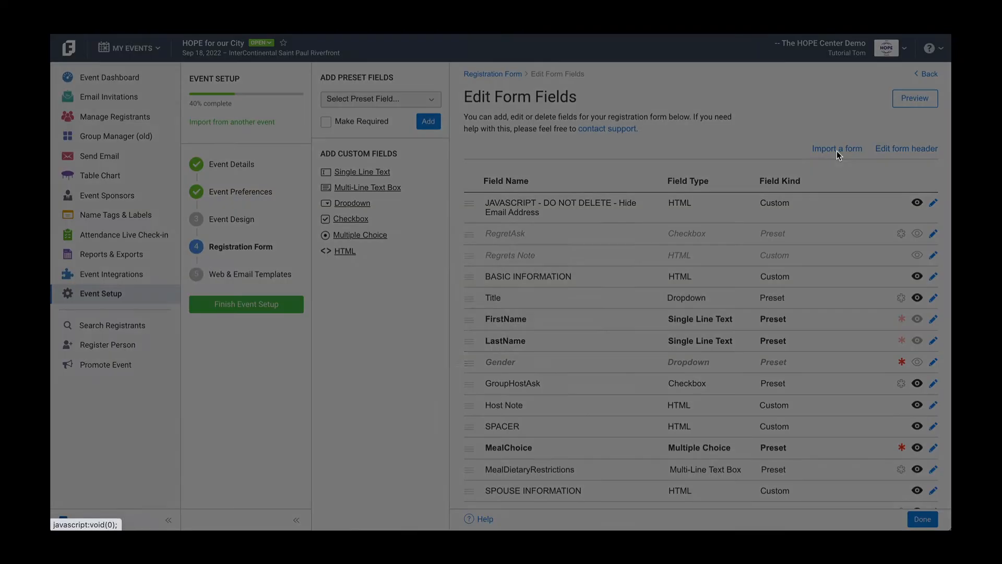
{"action": "left_click", "coordinate": [555, 280]}
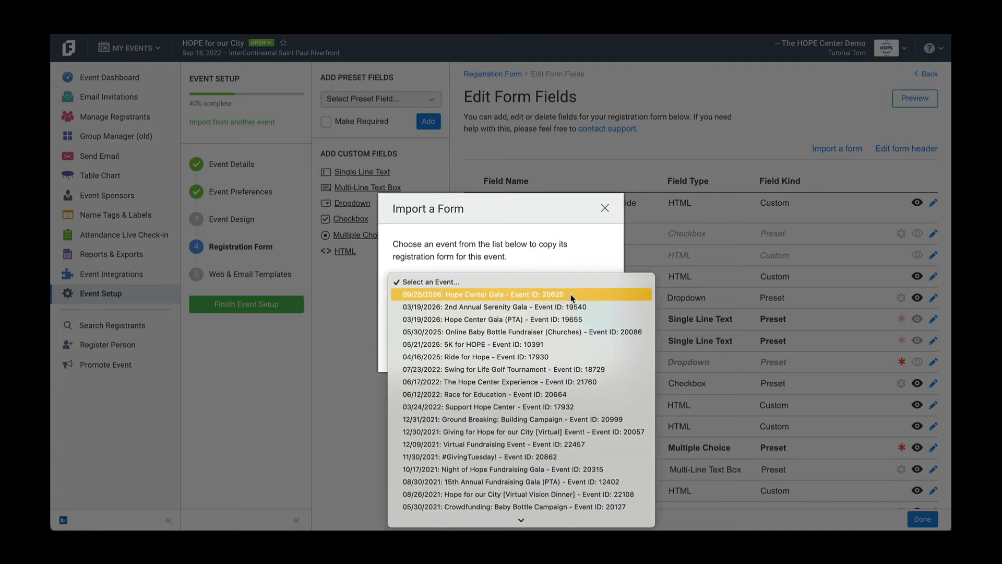
{"action": "left_click", "coordinate": [571, 296]}
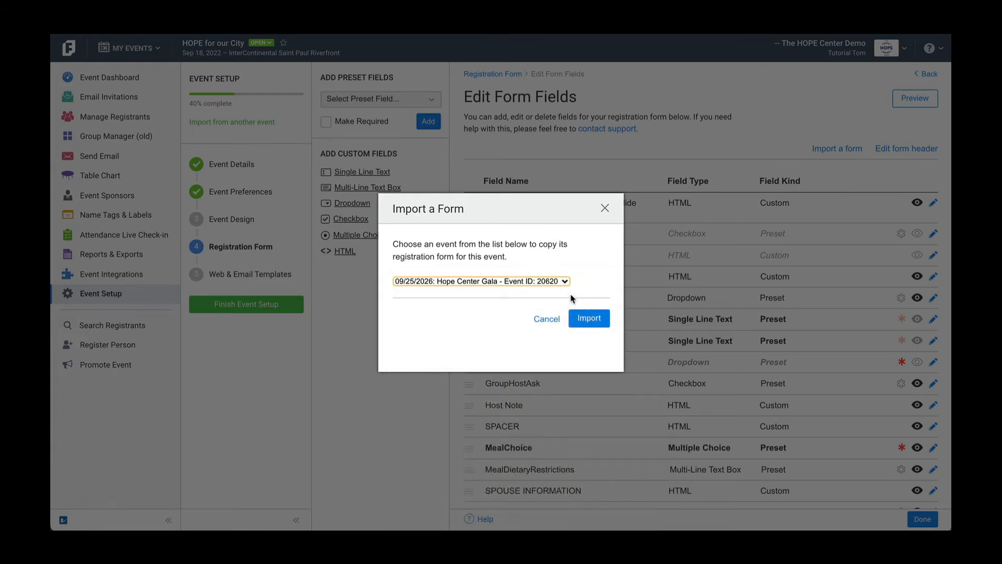
{"action": "left_click", "coordinate": [606, 209]}
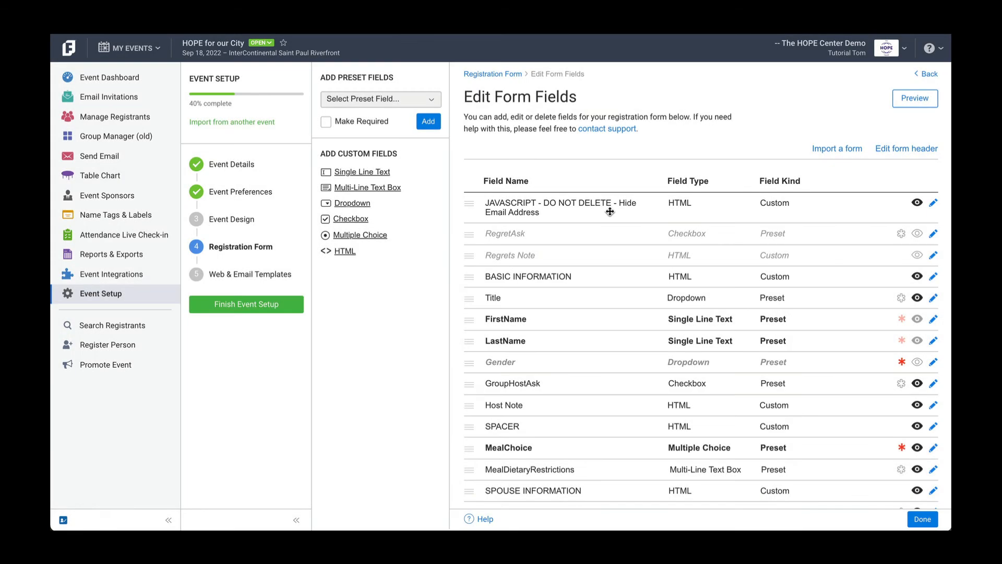
Step: Make the Address1, City, State and PostalCode fields required and hide the HomePhone field on the registration form
{"action": "scroll", "coordinate": [825, 259], "scroll_direction": "down", "scroll_amount": 6}
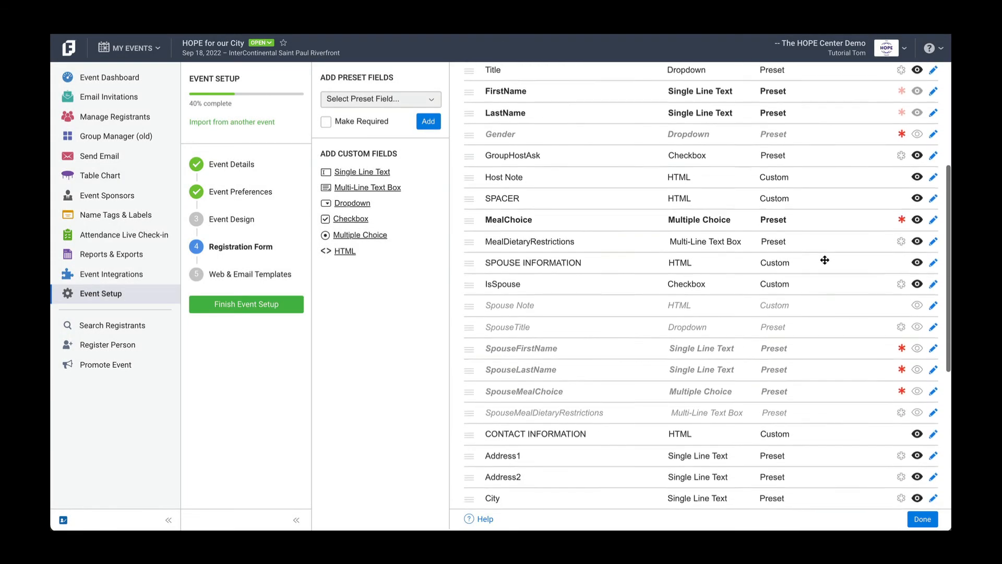
{"action": "scroll", "coordinate": [824, 260], "scroll_direction": "down", "scroll_amount": 3}
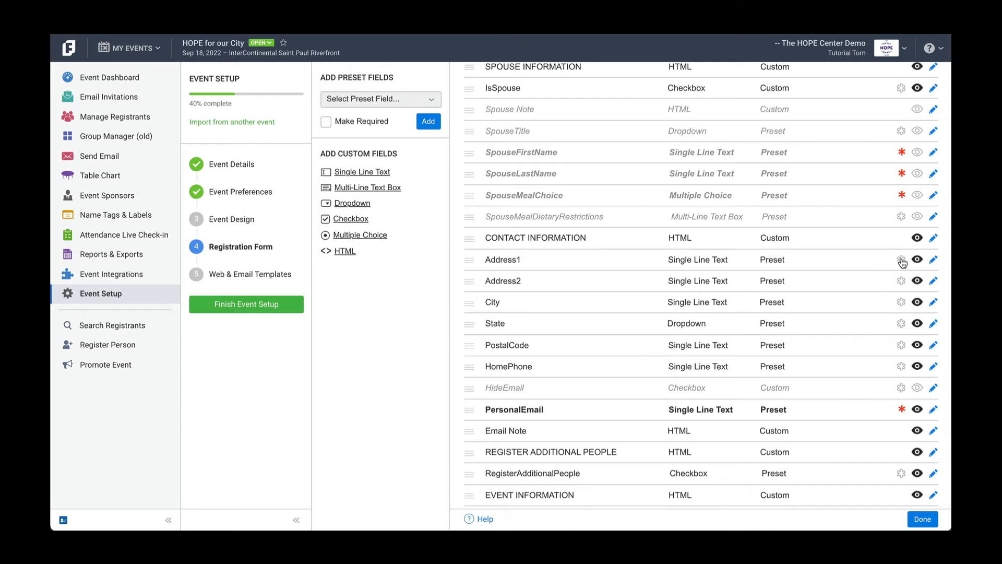
{"action": "left_click", "coordinate": [901, 260]}
{"action": "left_click", "coordinate": [902, 302]}
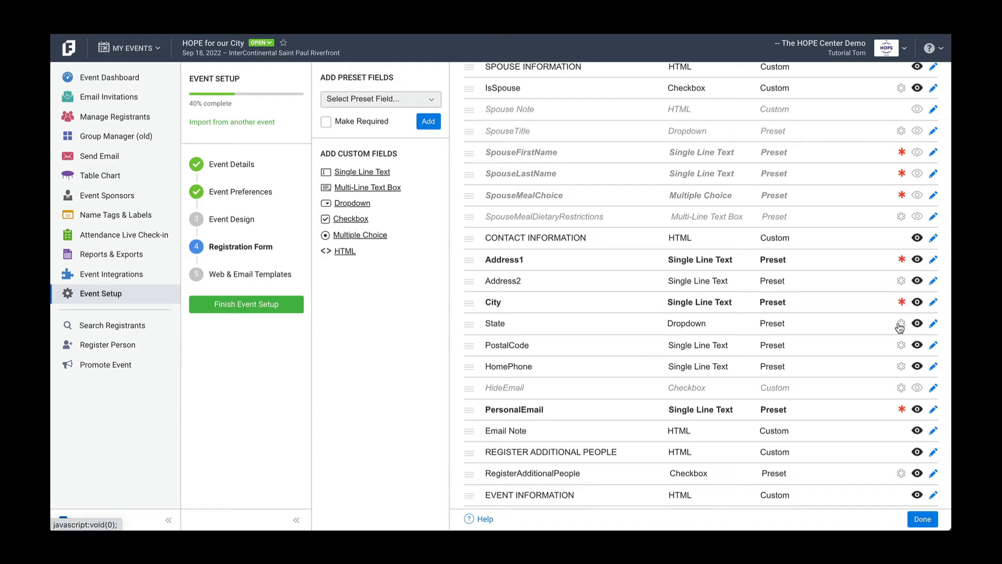
{"action": "left_click", "coordinate": [902, 324]}
{"action": "left_click", "coordinate": [902, 346]}
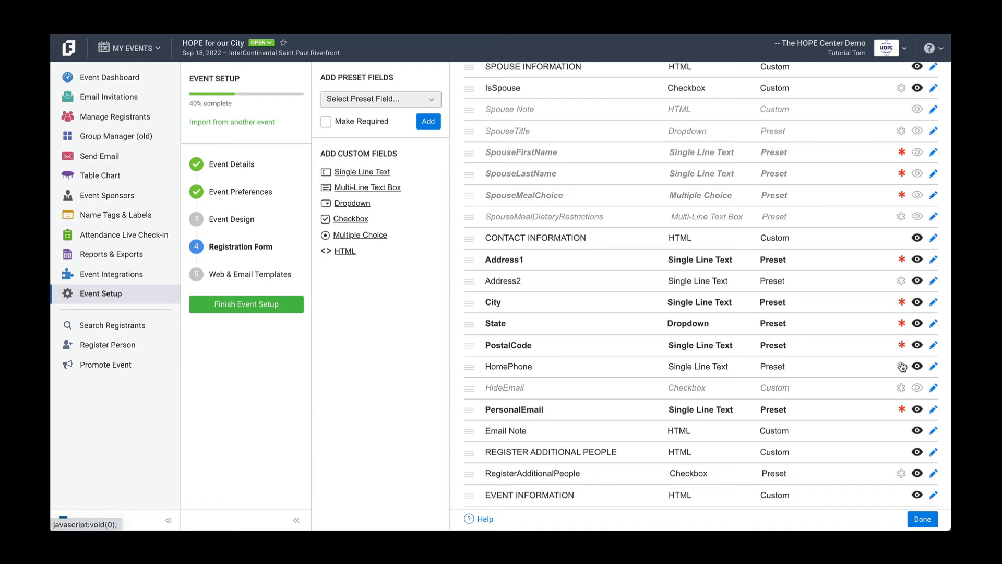
{"action": "left_click", "coordinate": [918, 366]}
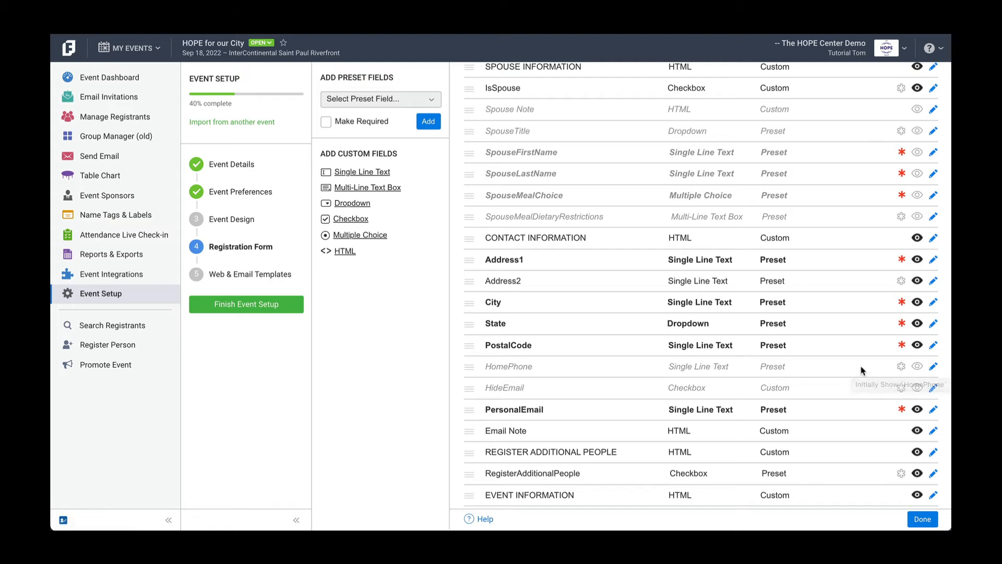
Step: Return from the form fields to the Registration Form overview and mark this setup stage as Completed
{"action": "scroll", "coordinate": [862, 370], "scroll_direction": "up", "scroll_amount": 10}
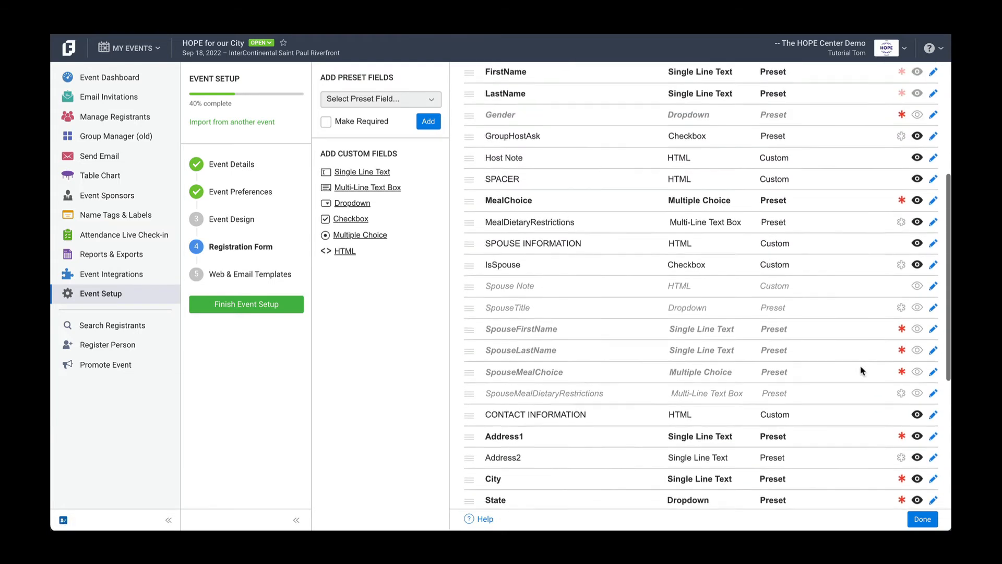
{"action": "scroll", "coordinate": [863, 370], "scroll_direction": "up", "scroll_amount": 1}
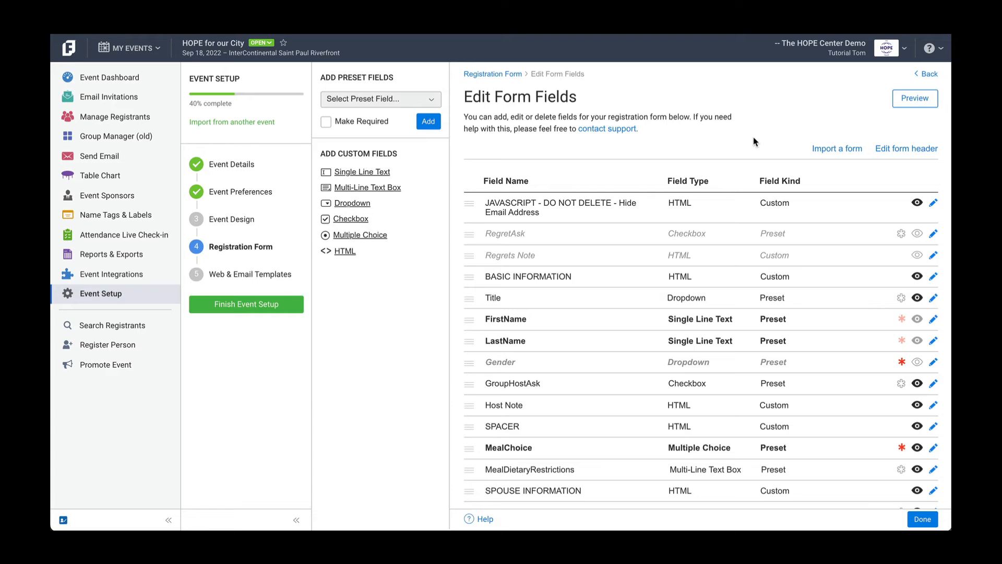
{"action": "left_click", "coordinate": [931, 74]}
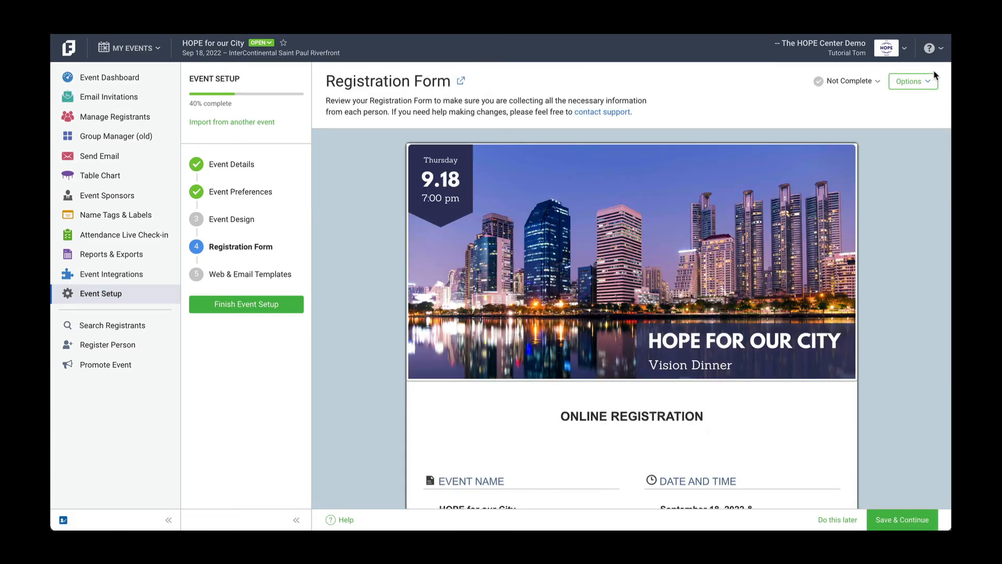
{"action": "left_click", "coordinate": [851, 82]}
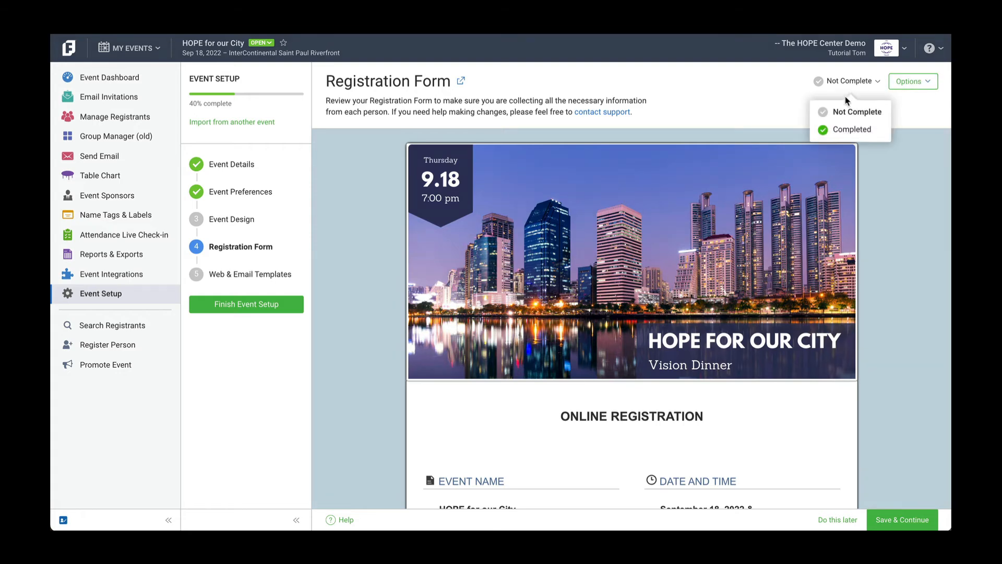
{"action": "left_click", "coordinate": [847, 129]}
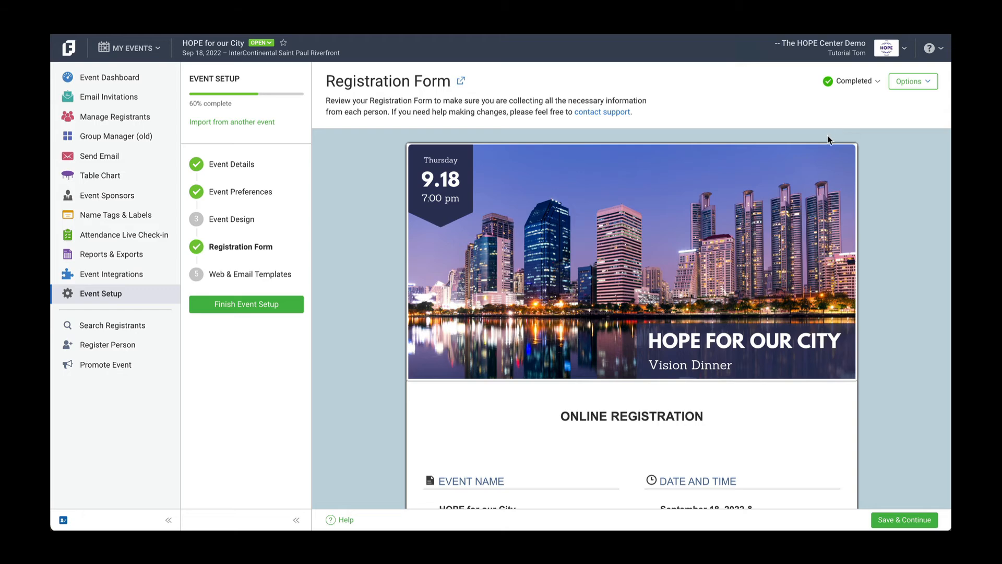
Step: Open the Event Web Page template under Web & Email Templates and review its banner, event information, speaker, location and map sections
{"action": "left_click", "coordinate": [278, 275]}
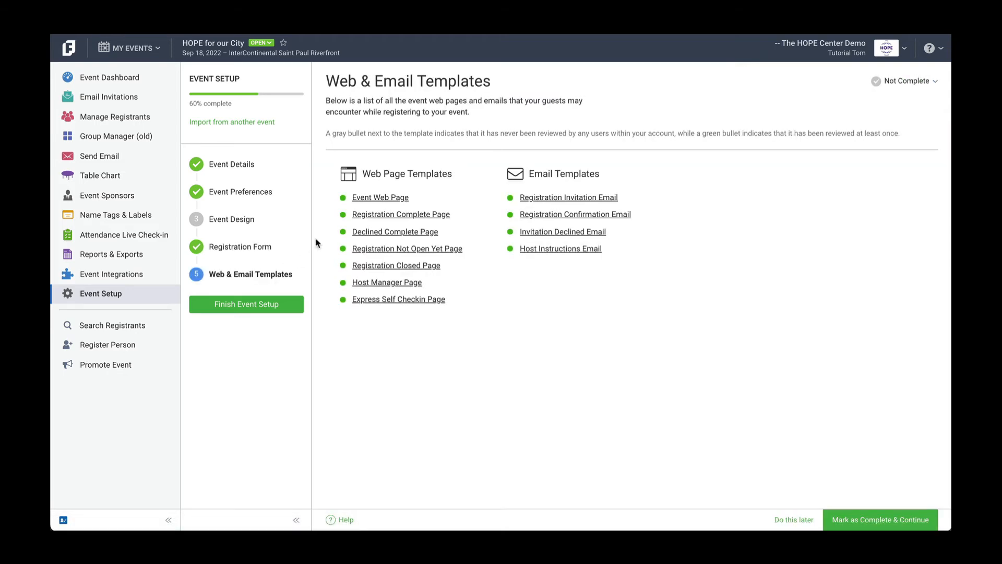
{"action": "left_click", "coordinate": [374, 201]}
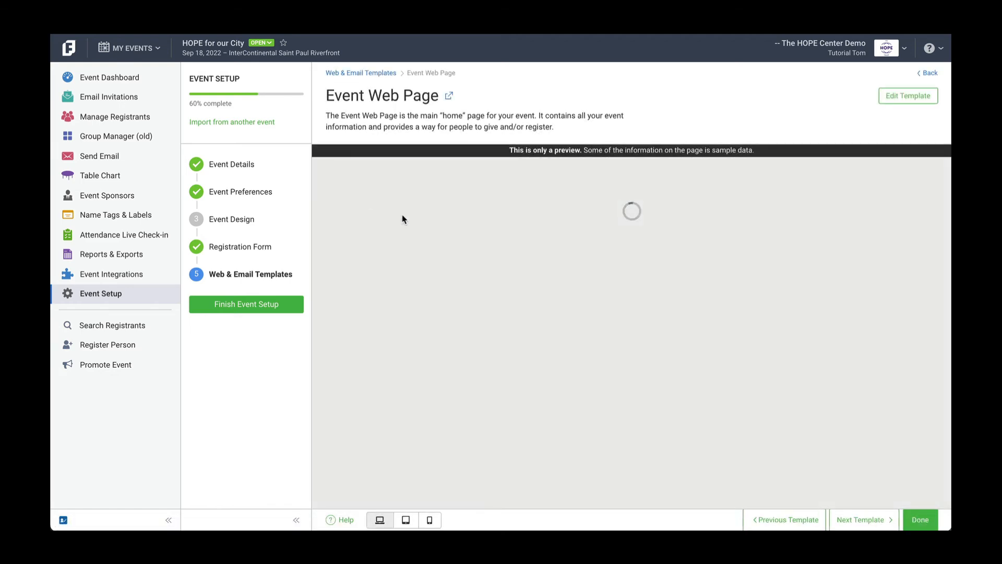
{"action": "scroll", "coordinate": [474, 280], "scroll_direction": "down", "scroll_amount": 2}
{"action": "scroll", "coordinate": [474, 280], "scroll_direction": "down", "scroll_amount": 5}
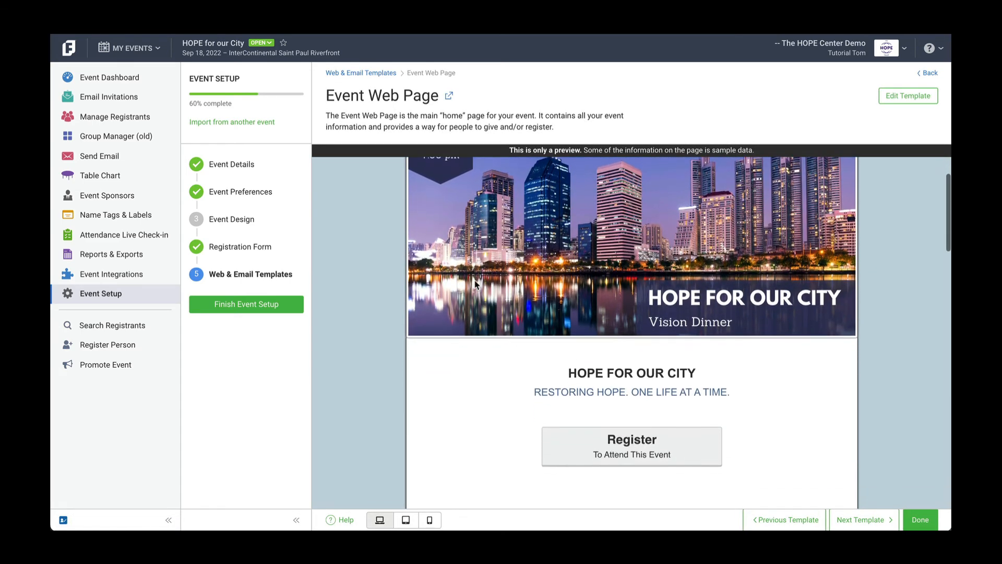
{"action": "scroll", "coordinate": [475, 285], "scroll_direction": "down", "scroll_amount": 1}
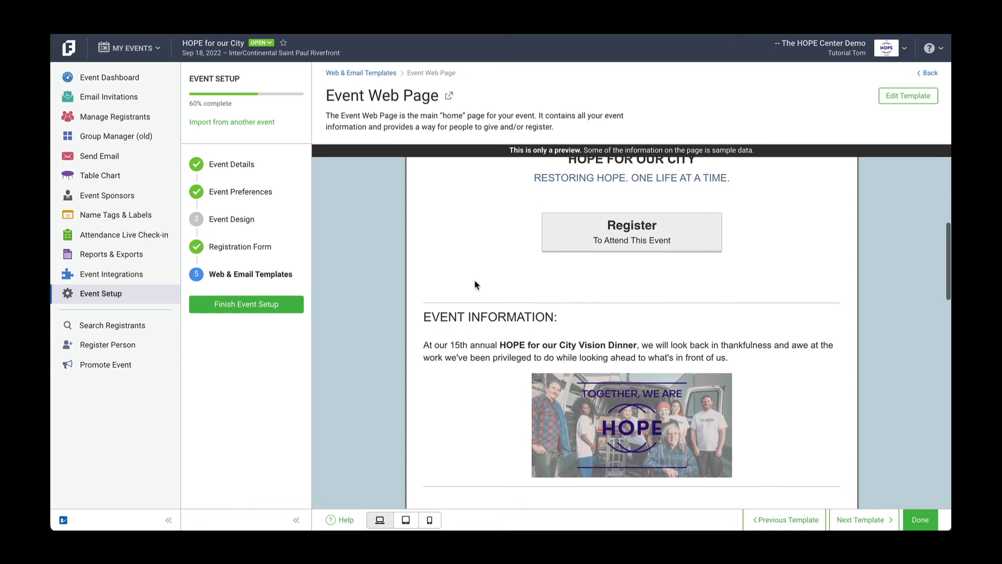
{"action": "scroll", "coordinate": [476, 285], "scroll_direction": "down", "scroll_amount": 2}
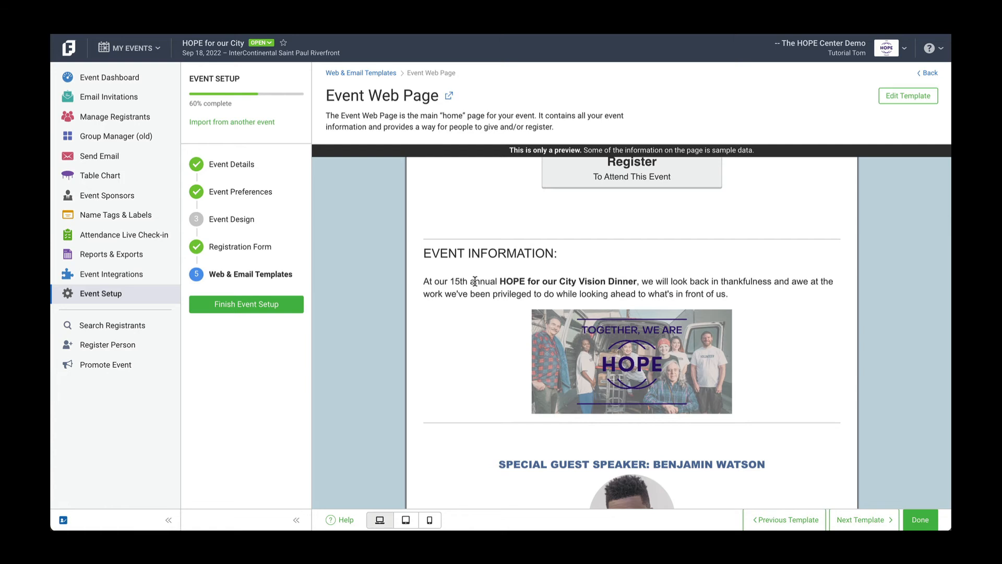
{"action": "scroll", "coordinate": [474, 281], "scroll_direction": "down", "scroll_amount": 3}
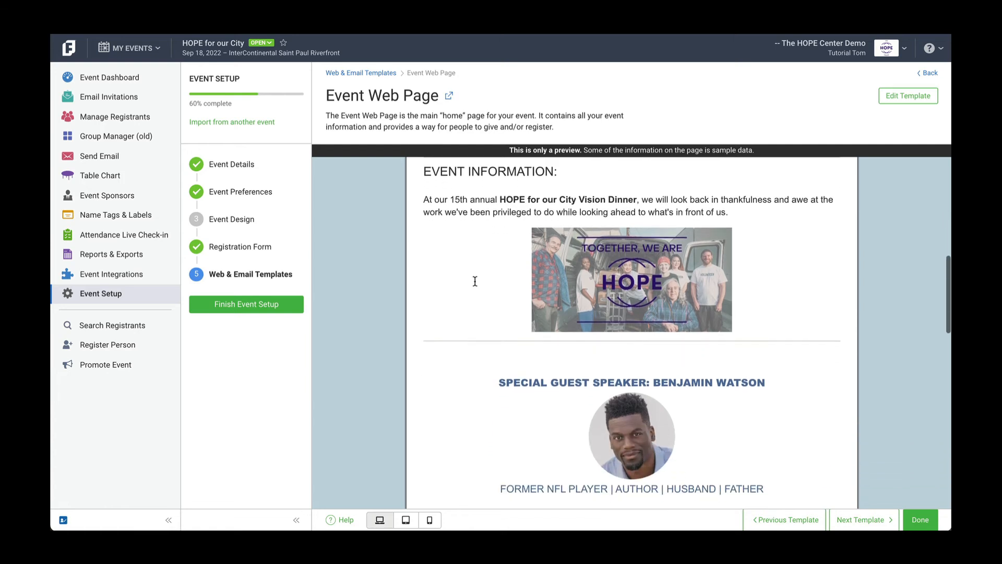
{"action": "scroll", "coordinate": [474, 281], "scroll_direction": "down", "scroll_amount": 4}
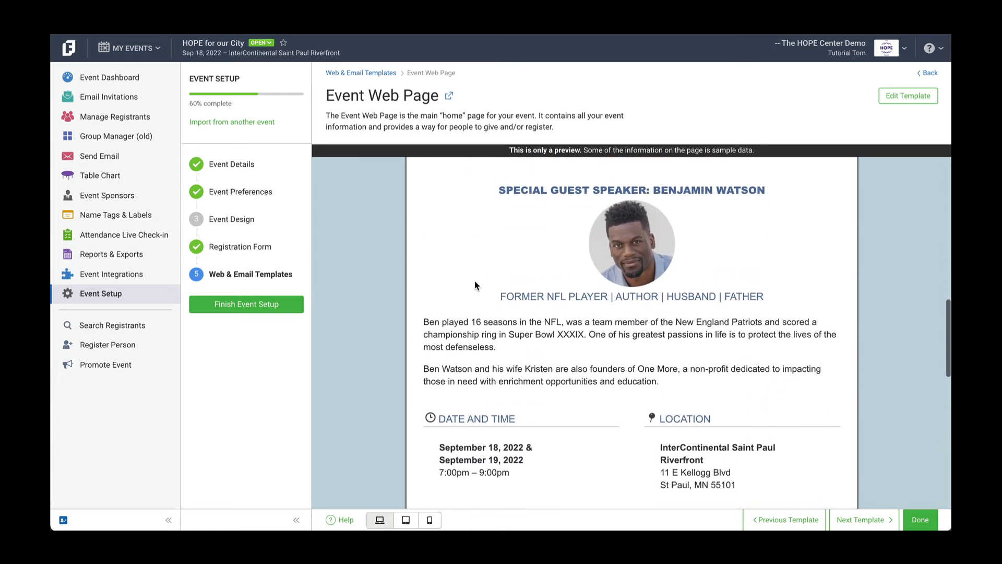
{"action": "scroll", "coordinate": [474, 281], "scroll_direction": "down", "scroll_amount": 5}
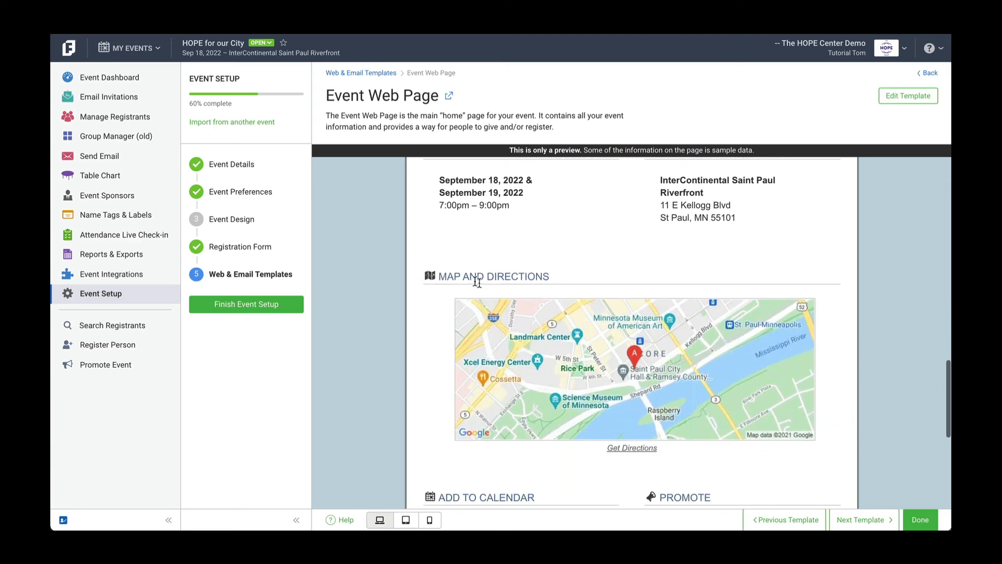
Step: Review the Registration Complete Page and Declined Complete Page template previews
{"action": "left_click", "coordinate": [873, 518]}
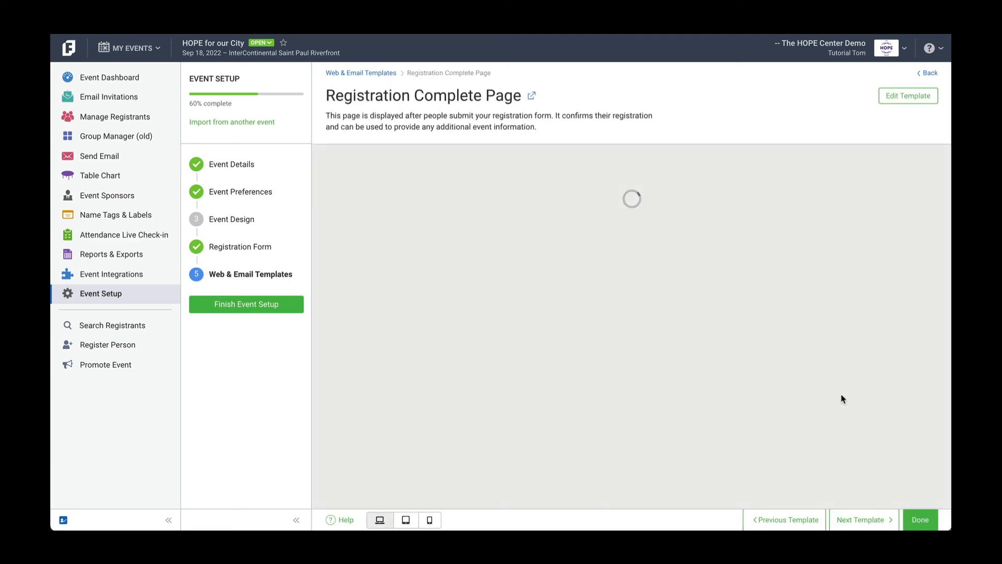
{"action": "scroll", "coordinate": [841, 397], "scroll_direction": "down", "scroll_amount": 3}
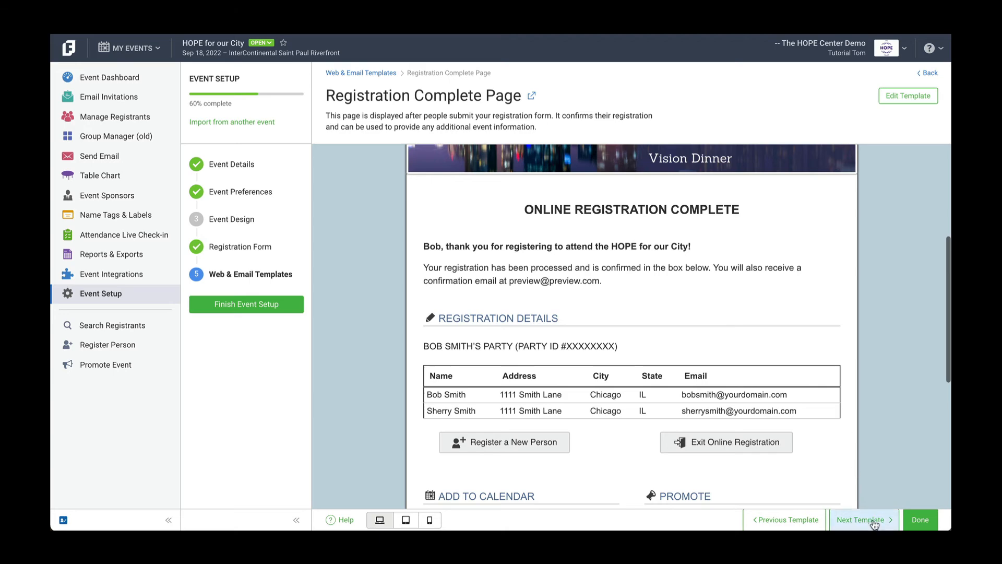
{"action": "left_click", "coordinate": [873, 520]}
{"action": "scroll", "coordinate": [855, 393], "scroll_direction": "down", "scroll_amount": 1}
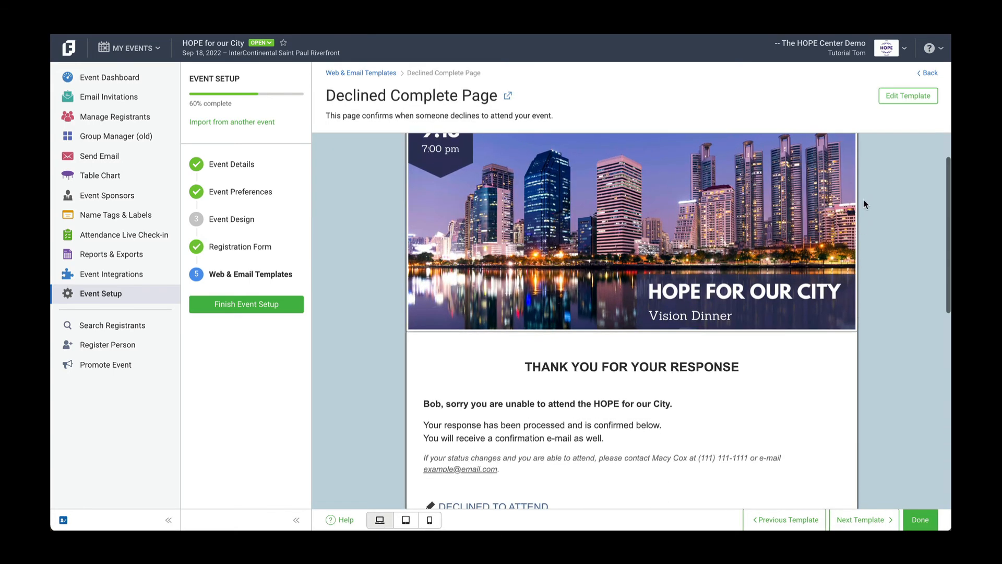
Step: Open the Declined Complete Page template for editing, reset it to the default template and save it
{"action": "left_click", "coordinate": [891, 99]}
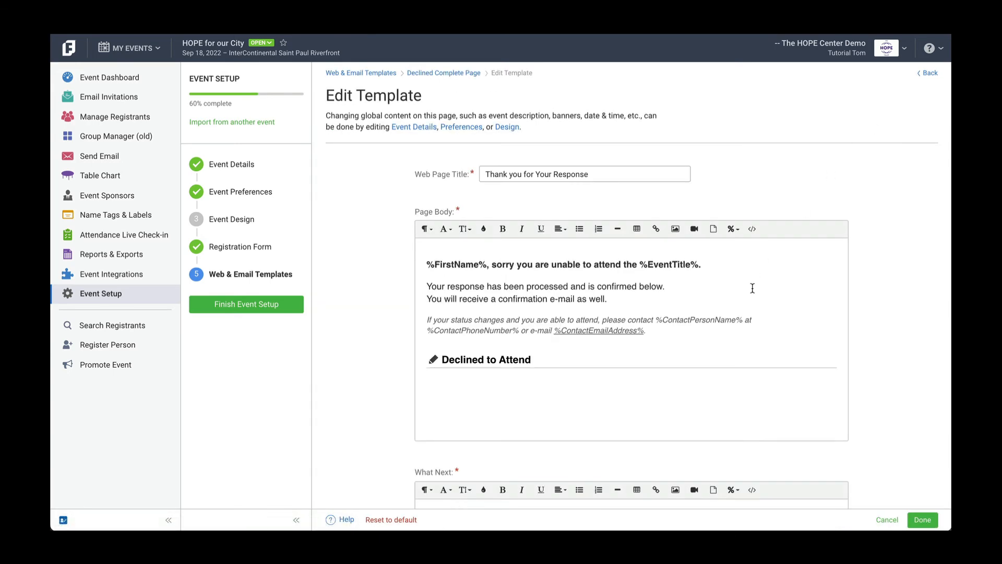
{"action": "left_click_drag", "start_coordinate": [426, 265], "coordinate": [484, 266]}
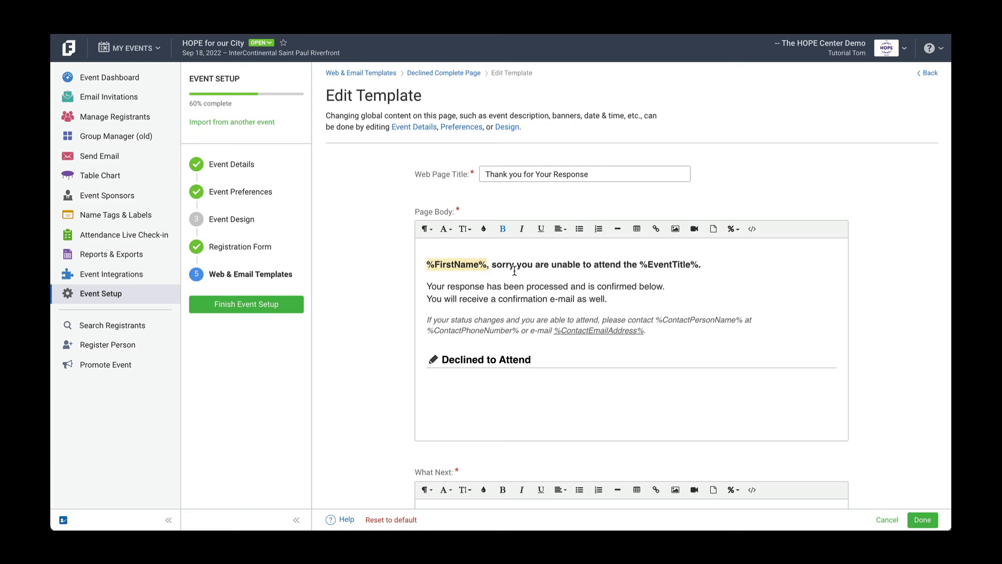
{"action": "left_click", "coordinate": [527, 286]}
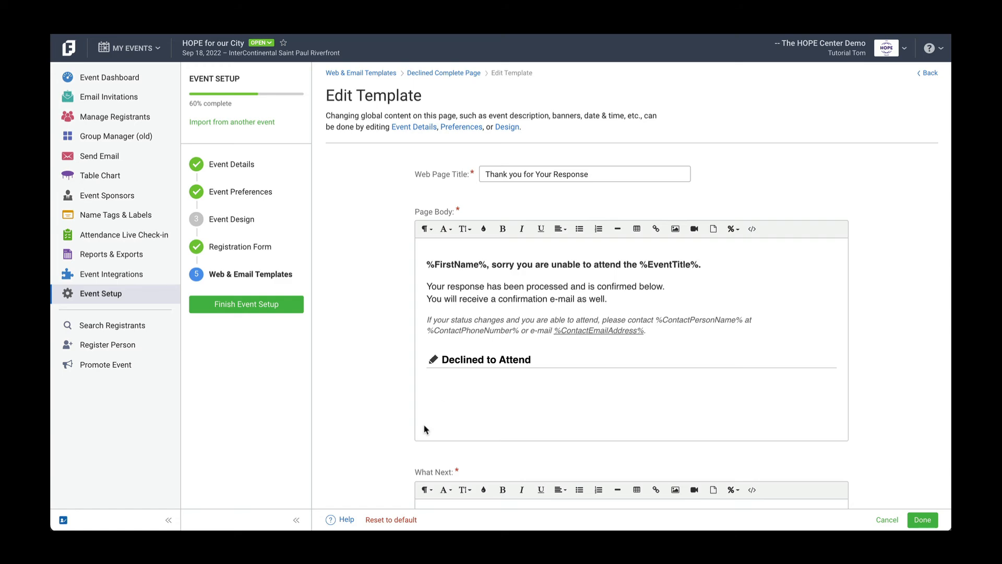
{"action": "left_click", "coordinate": [397, 524]}
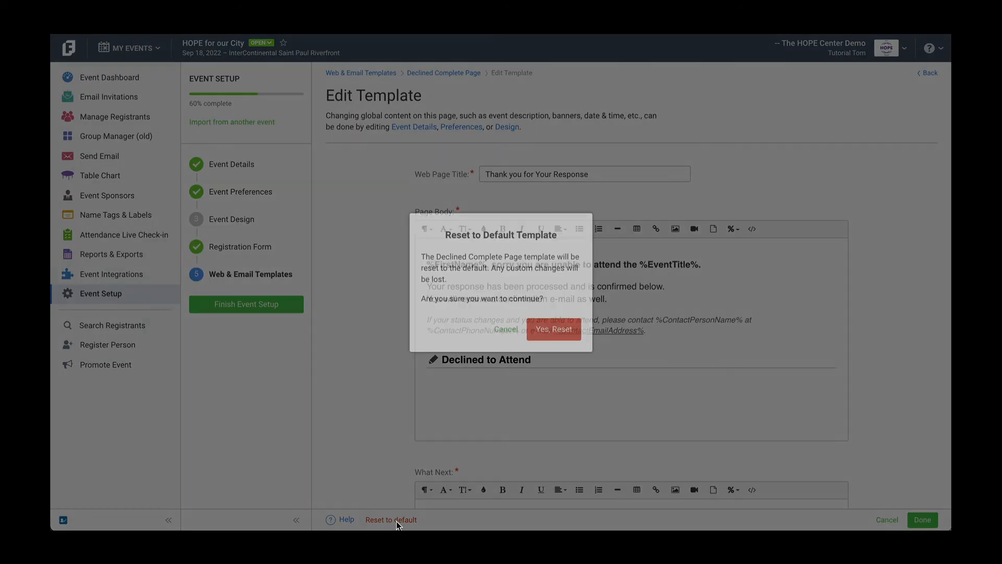
{"action": "left_click", "coordinate": [553, 337]}
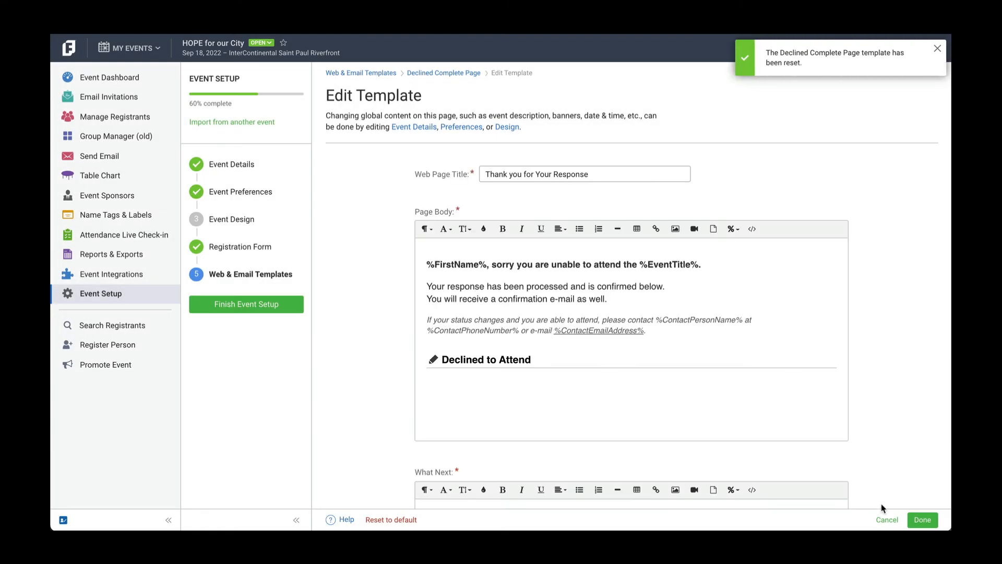
{"action": "left_click", "coordinate": [913, 520]}
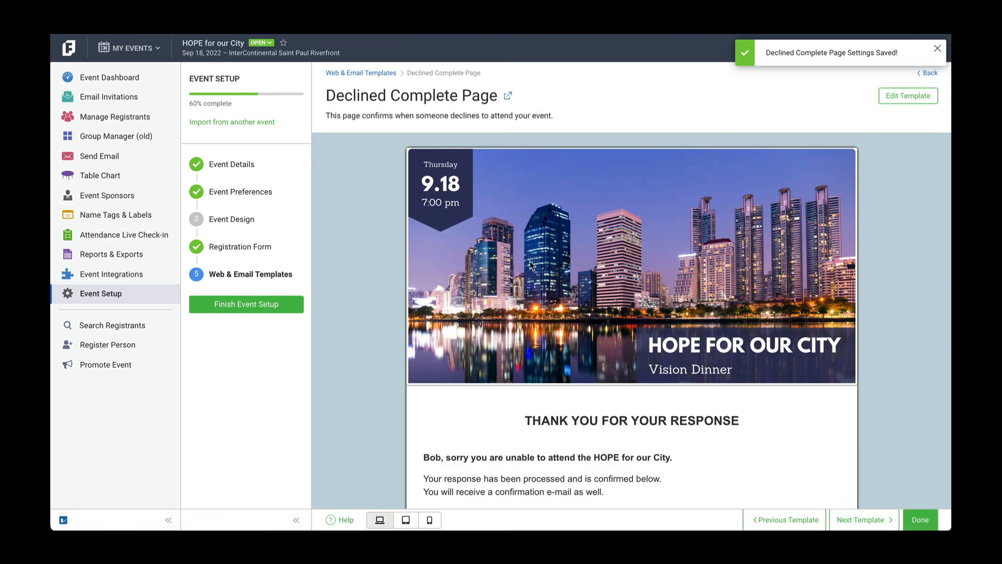
Step: Return from the Declined Complete Page to the Web & Email Templates overview and mark this setup stage as Completed
{"action": "left_click", "coordinate": [373, 74]}
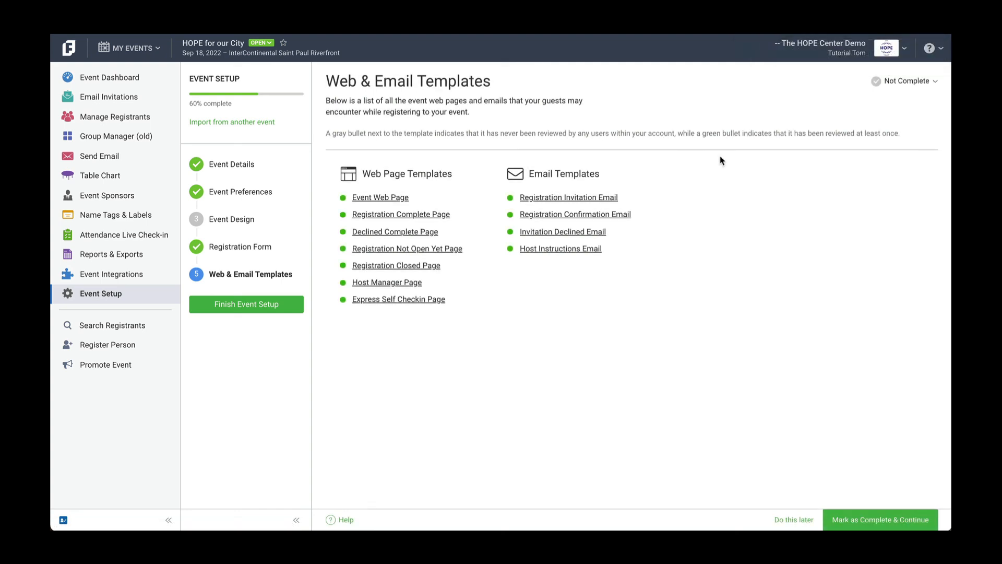
{"action": "left_click", "coordinate": [899, 82]}
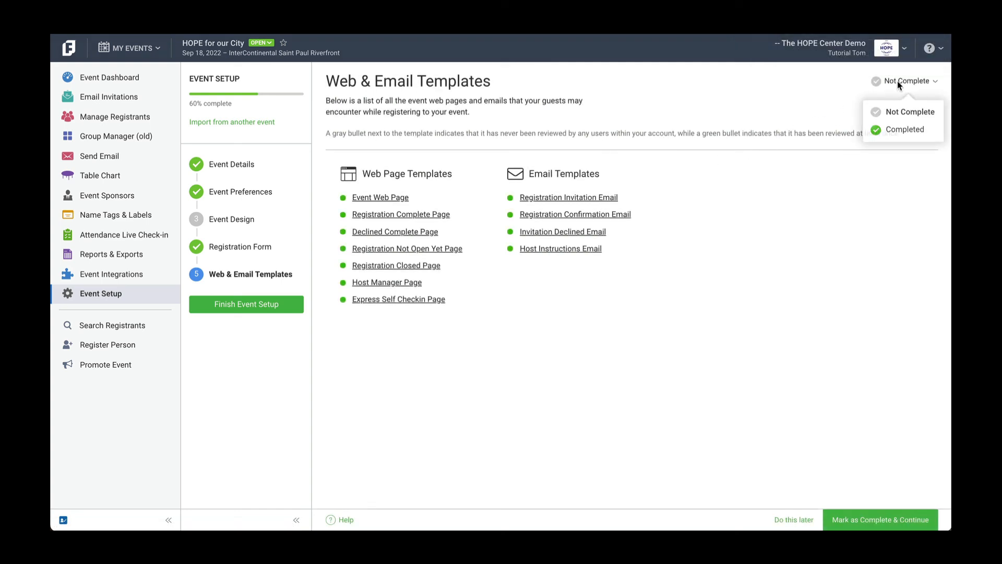
{"action": "left_click", "coordinate": [891, 129]}
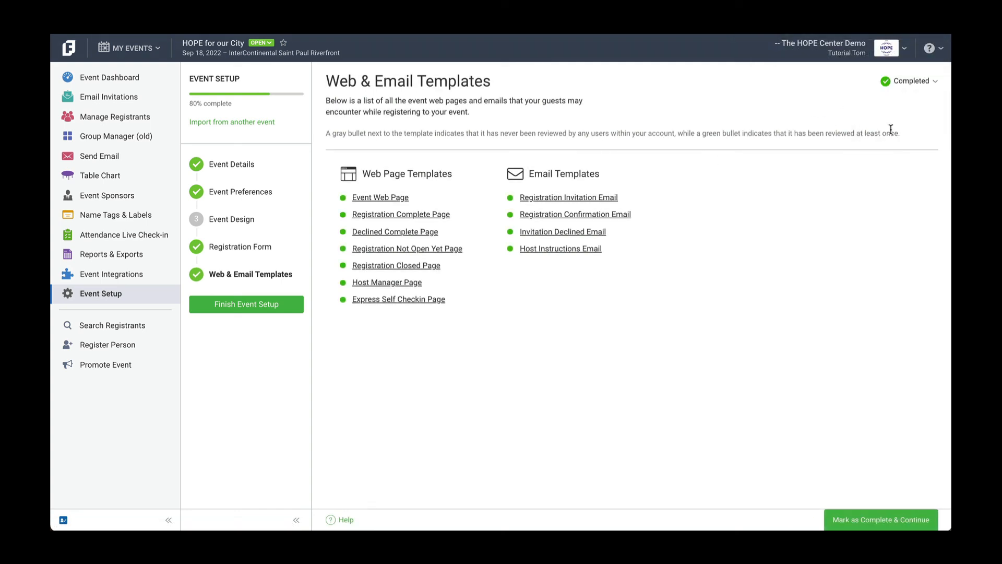
Step: Mark the Event Design stage as Completed, then open the event's registration to the public and finish the setup
{"action": "left_click", "coordinate": [223, 220]}
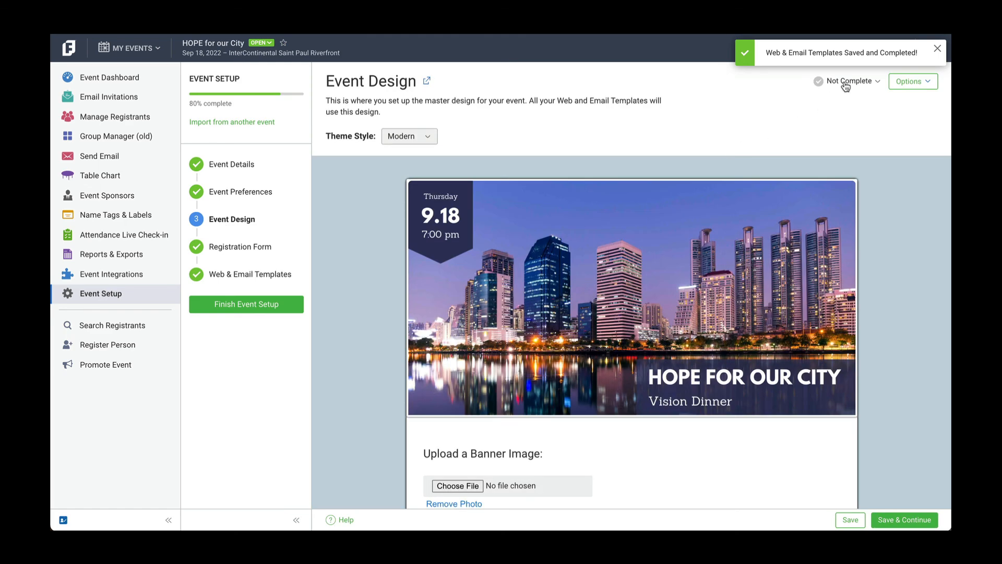
{"action": "left_click", "coordinate": [846, 83]}
{"action": "left_click", "coordinate": [851, 129]}
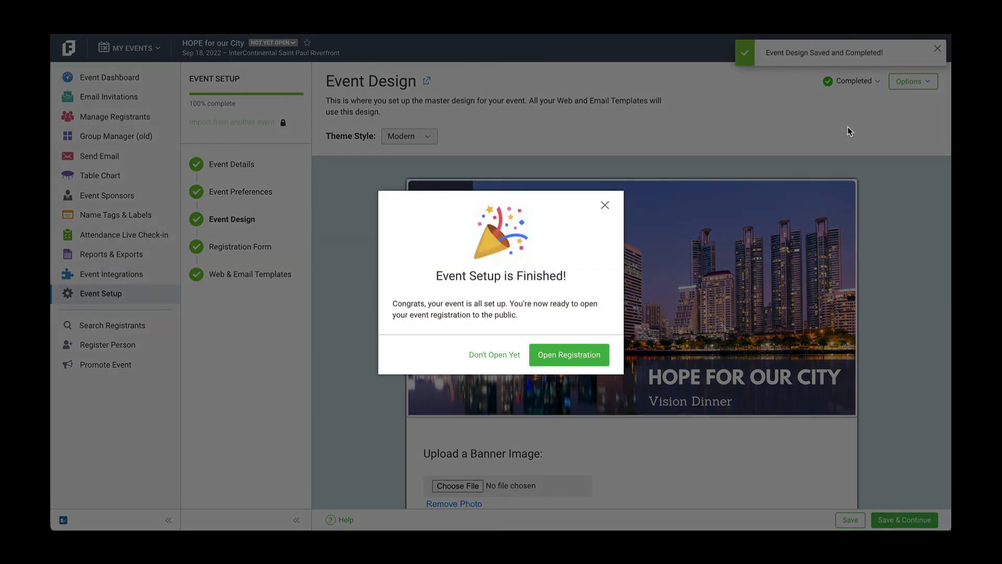
{"action": "left_click", "coordinate": [570, 356]}
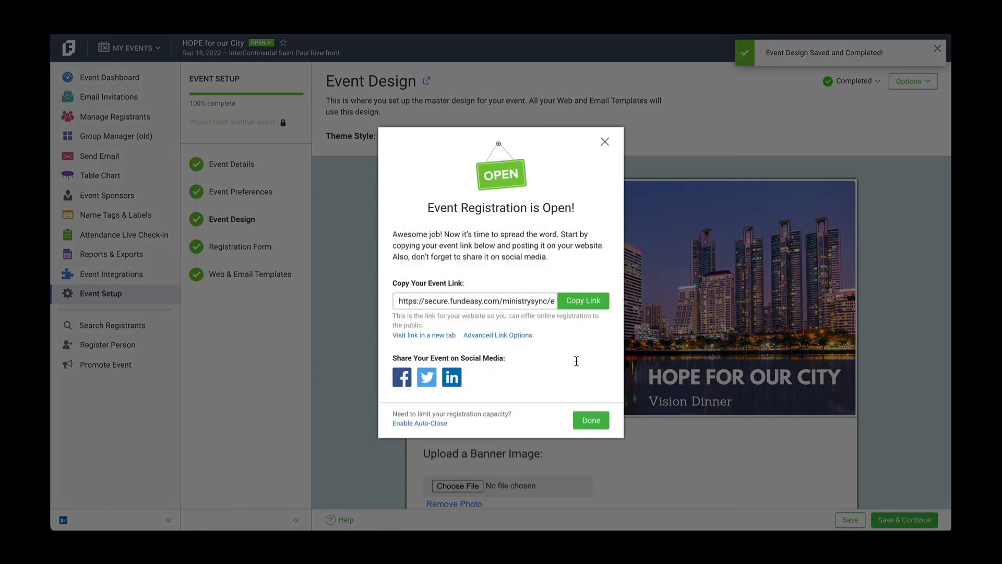
{"action": "left_click", "coordinate": [594, 421]}
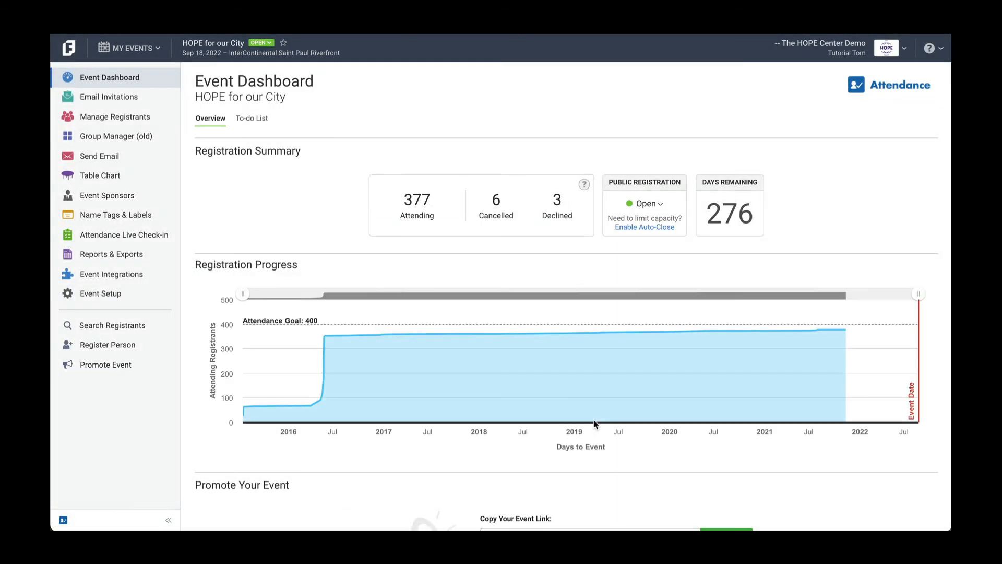
Step: Open the Get Help support chat from the Event Dashboard
{"action": "left_click", "coordinate": [930, 44]}
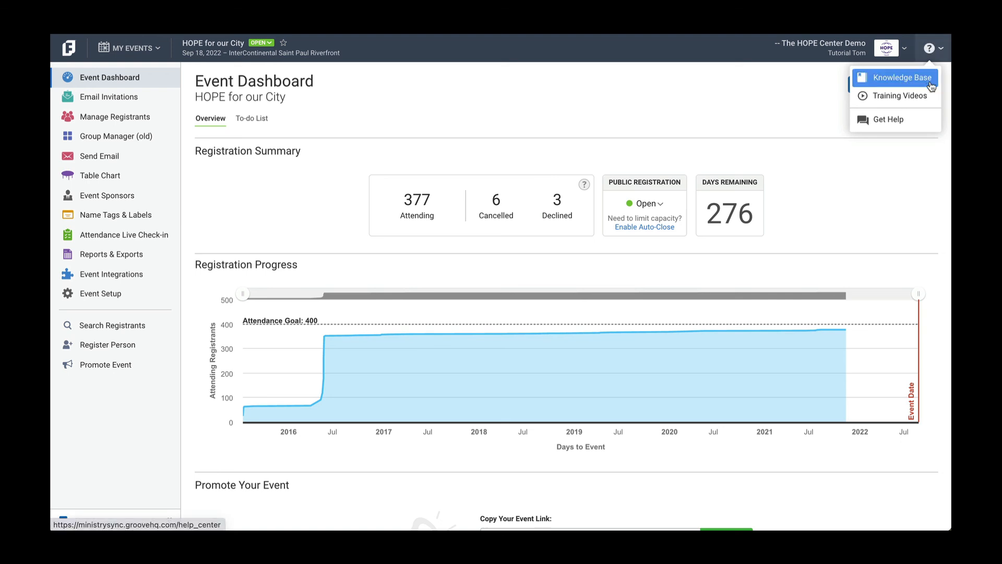
{"action": "left_click", "coordinate": [925, 120]}
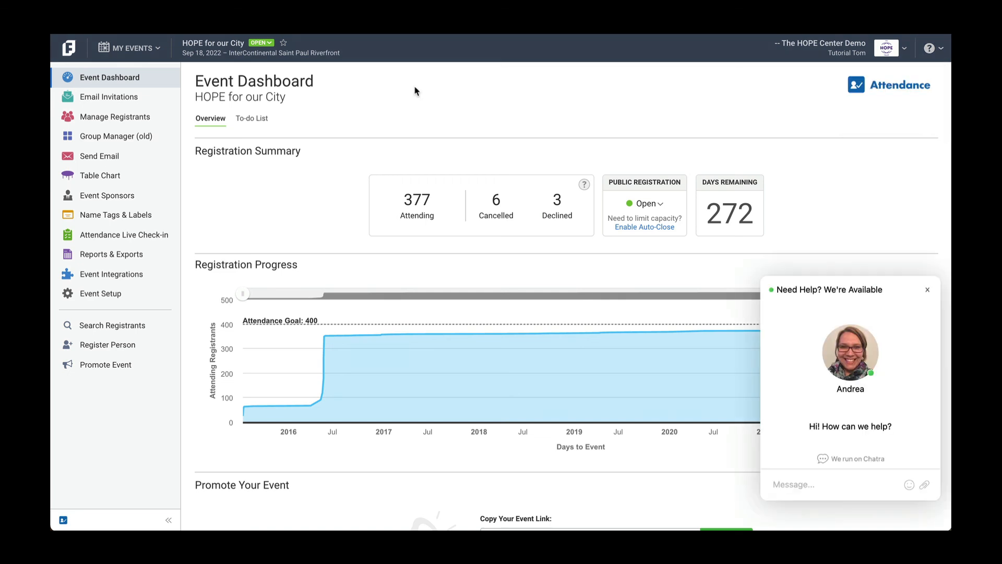